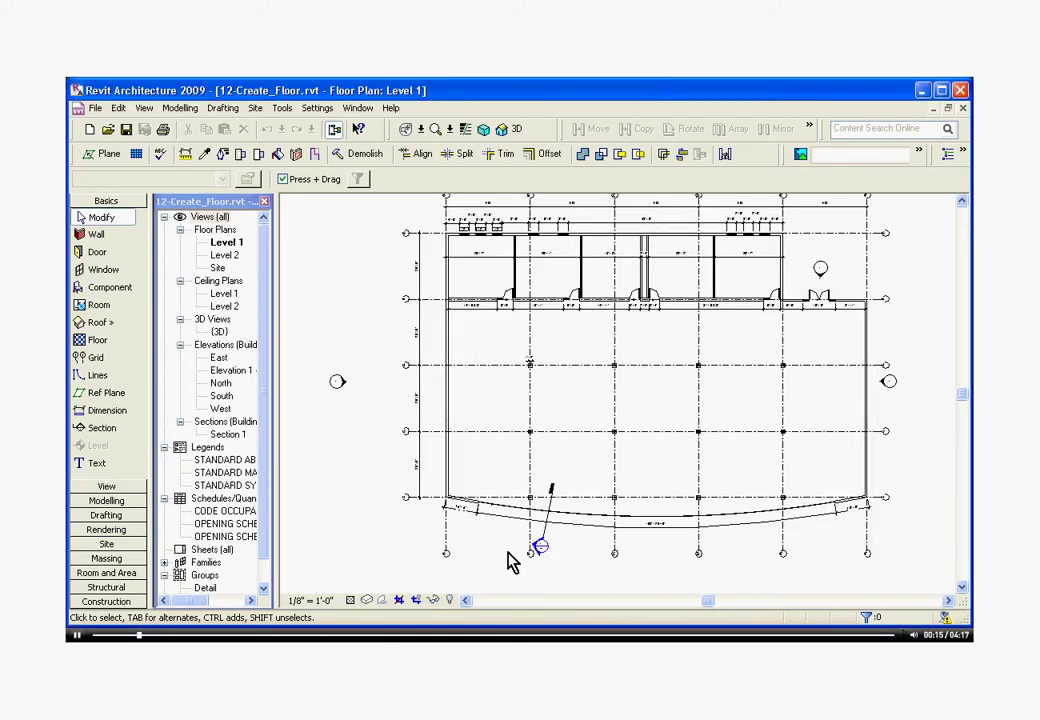
Open the Section 1 view from the Project Browser.
{"action": "scroll", "coordinate": [510, 561], "scroll_direction": "up", "scroll_amount": 2}
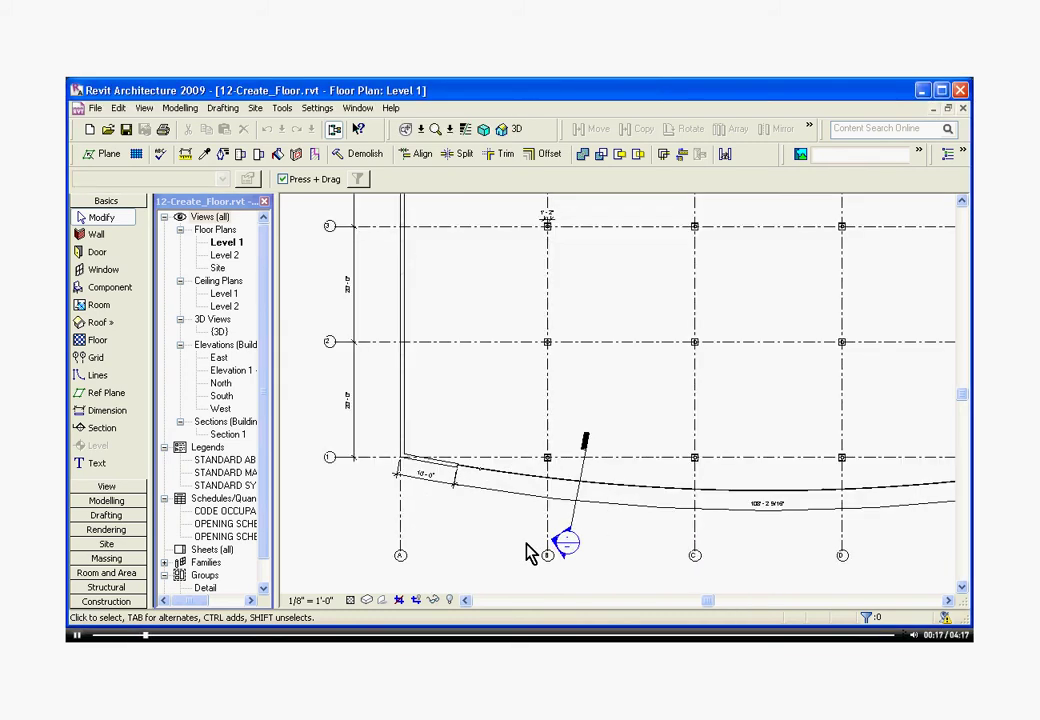
{"action": "double_click", "coordinate": [562, 545]}
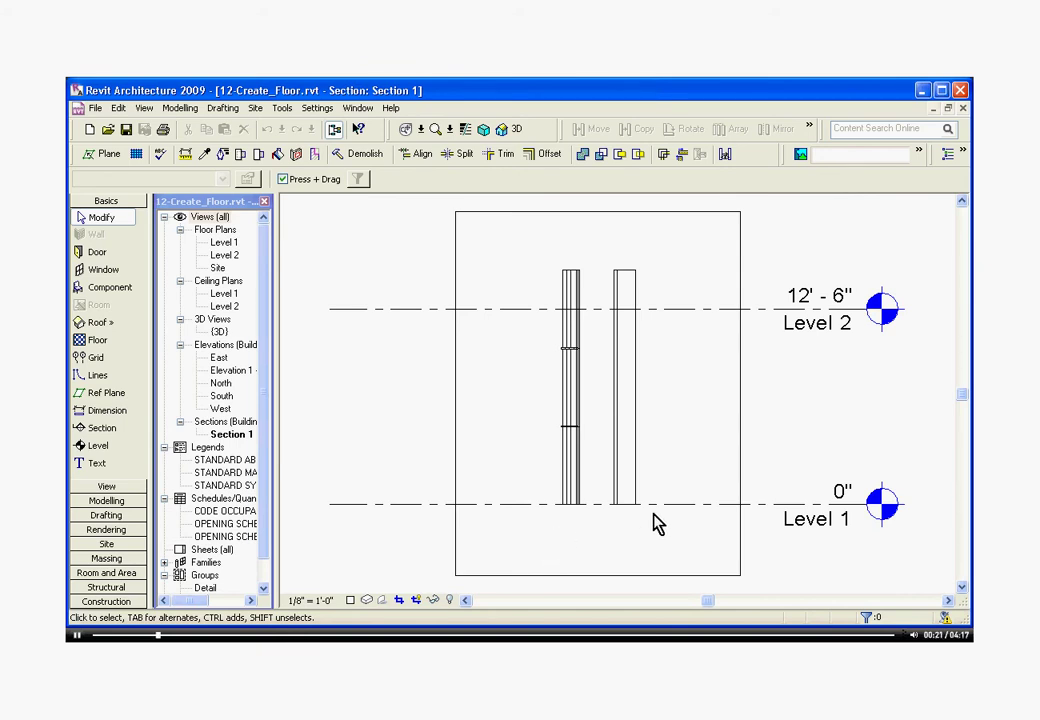
Tile the Section 1 and Level 1 plan windows side by side, with Level 1 active.
{"action": "left_click", "coordinate": [948, 108]}
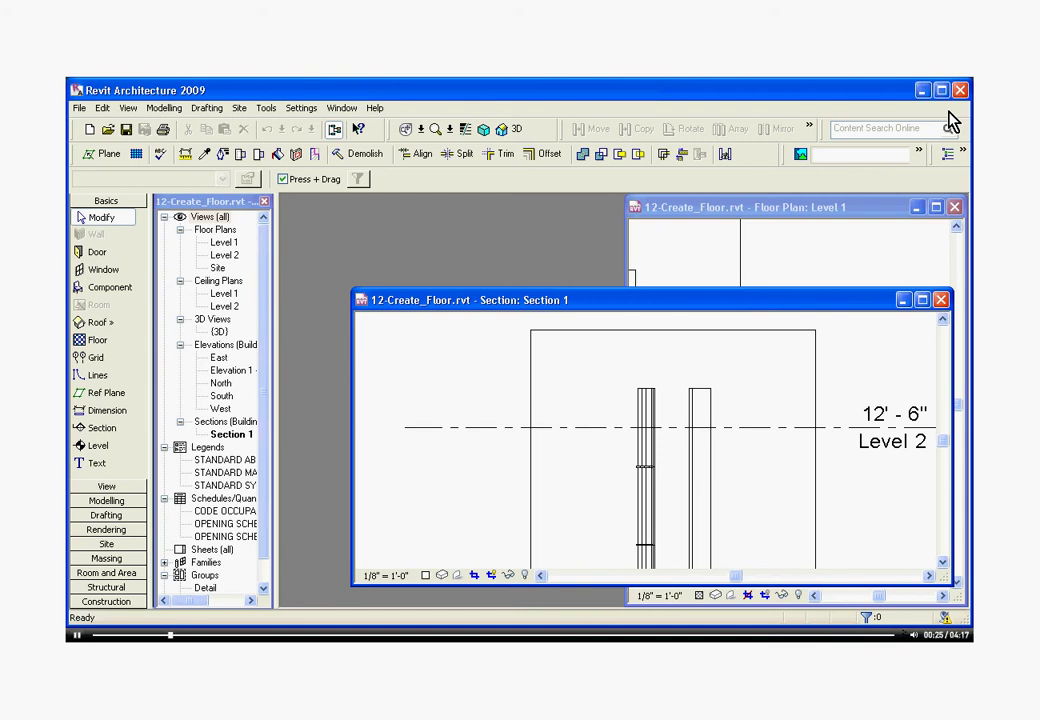
{"action": "left_click", "coordinate": [341, 108]}
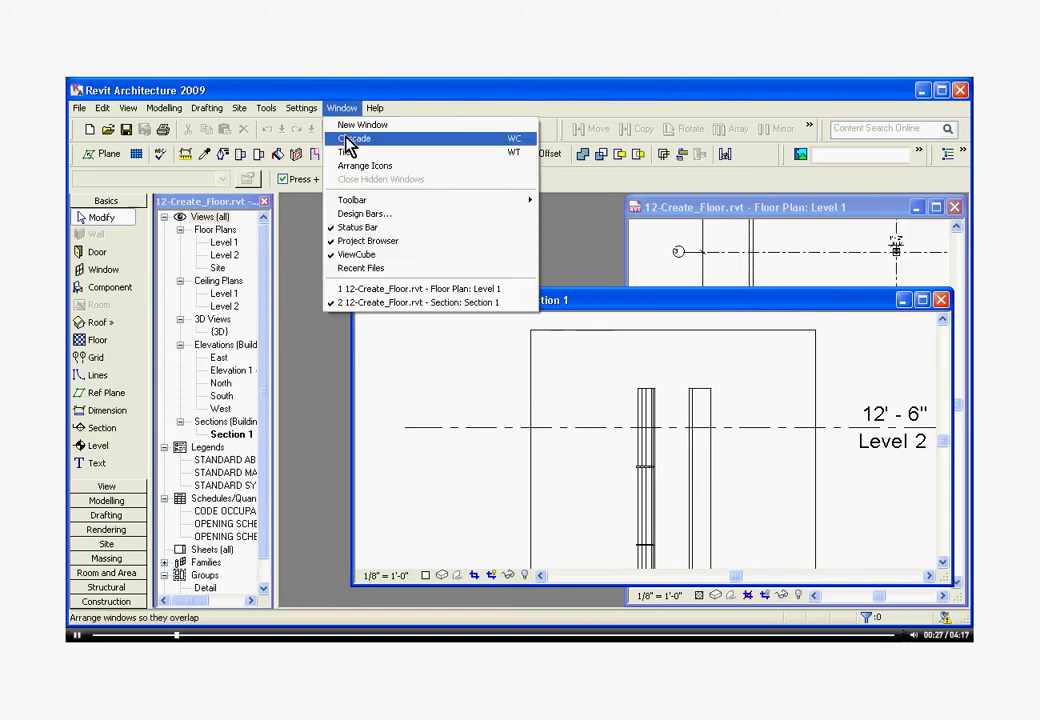
{"action": "left_click", "coordinate": [346, 152]}
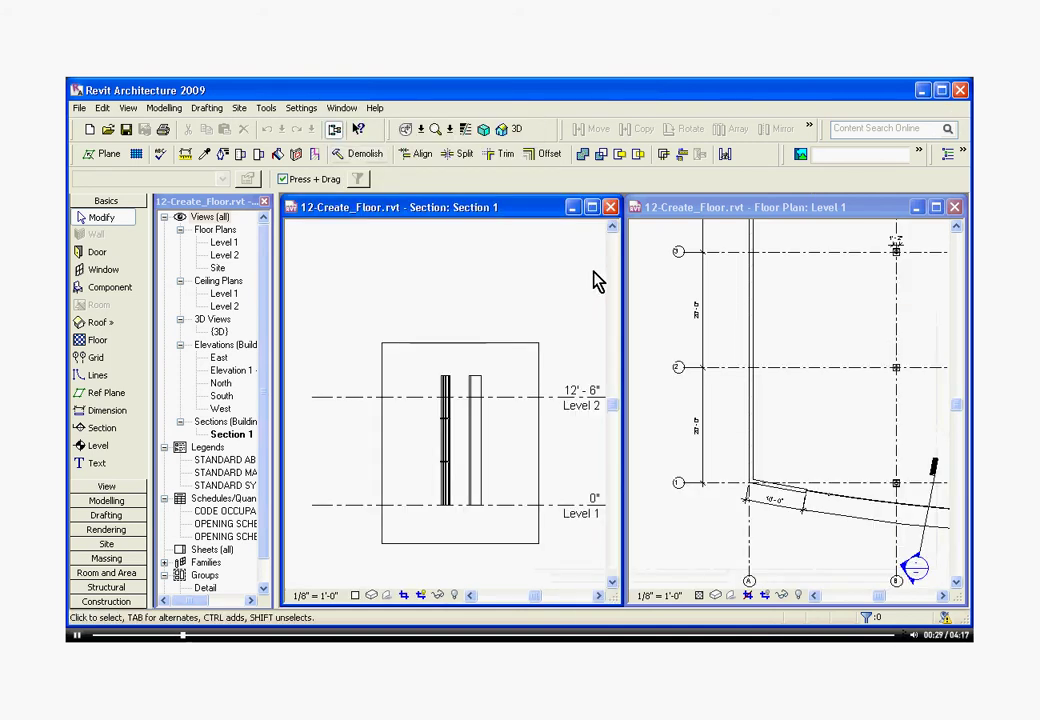
{"action": "left_click", "coordinate": [660, 437]}
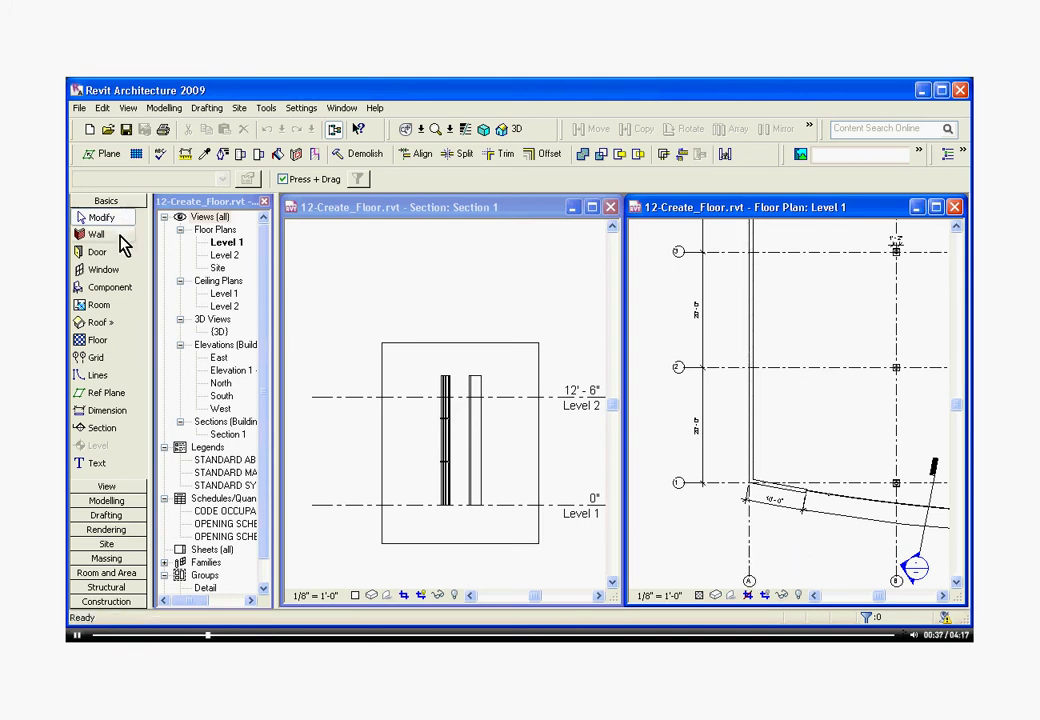
Start a floor sketch on Level 1 using straight Lines with Chain enabled.
{"action": "left_click", "coordinate": [100, 341]}
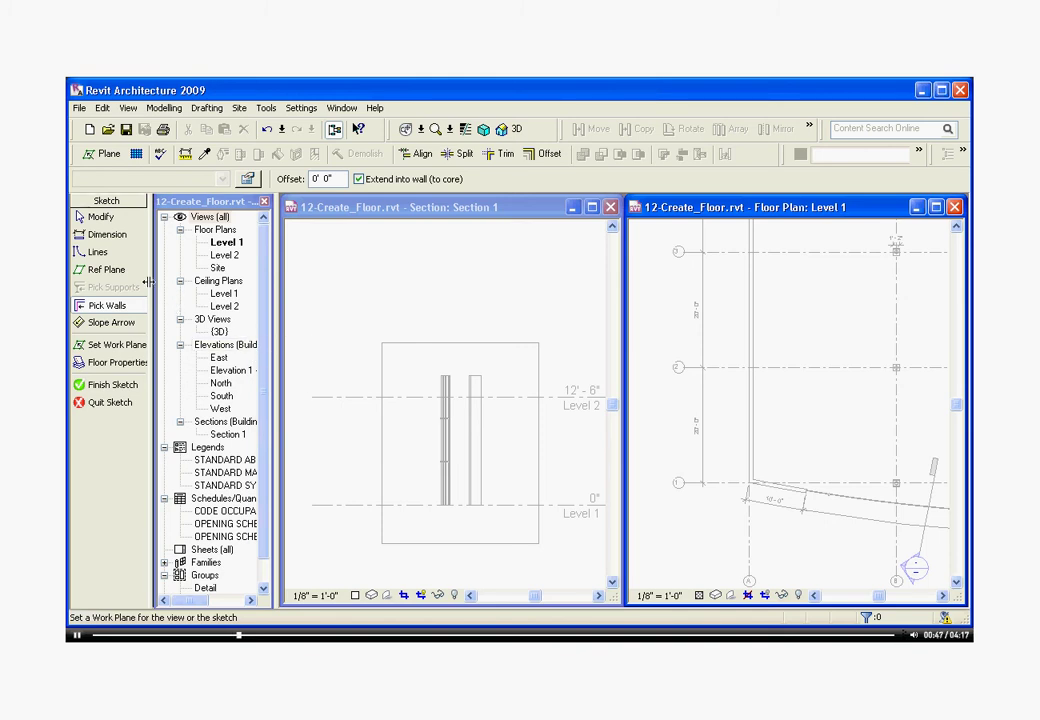
{"action": "left_click", "coordinate": [100, 253]}
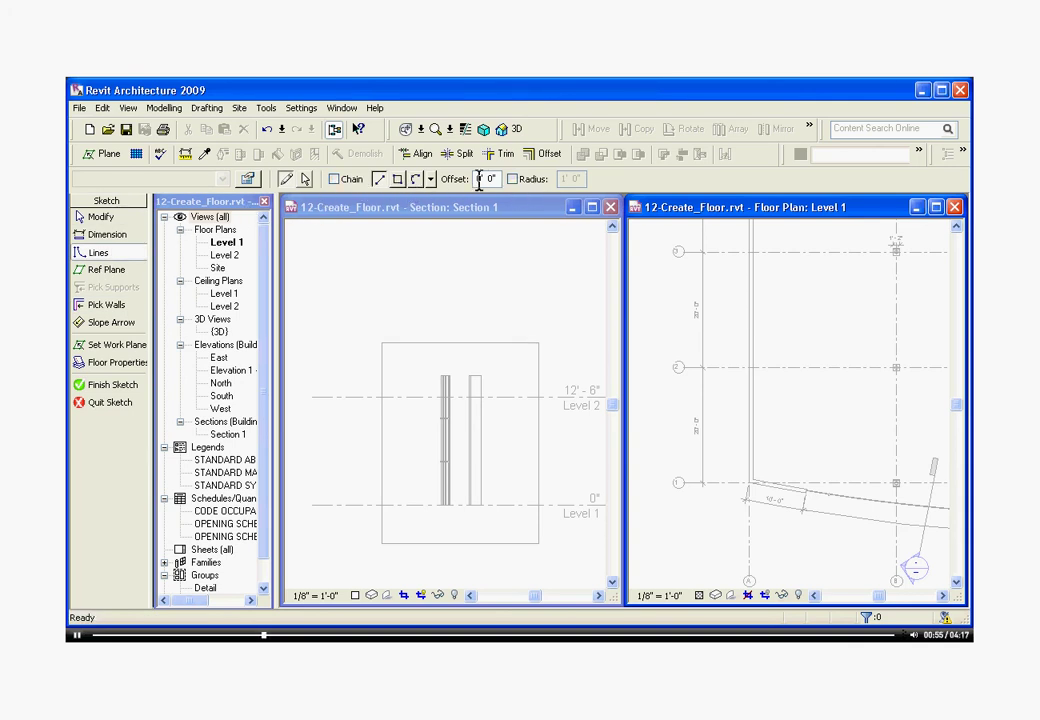
{"action": "left_click", "coordinate": [431, 181]}
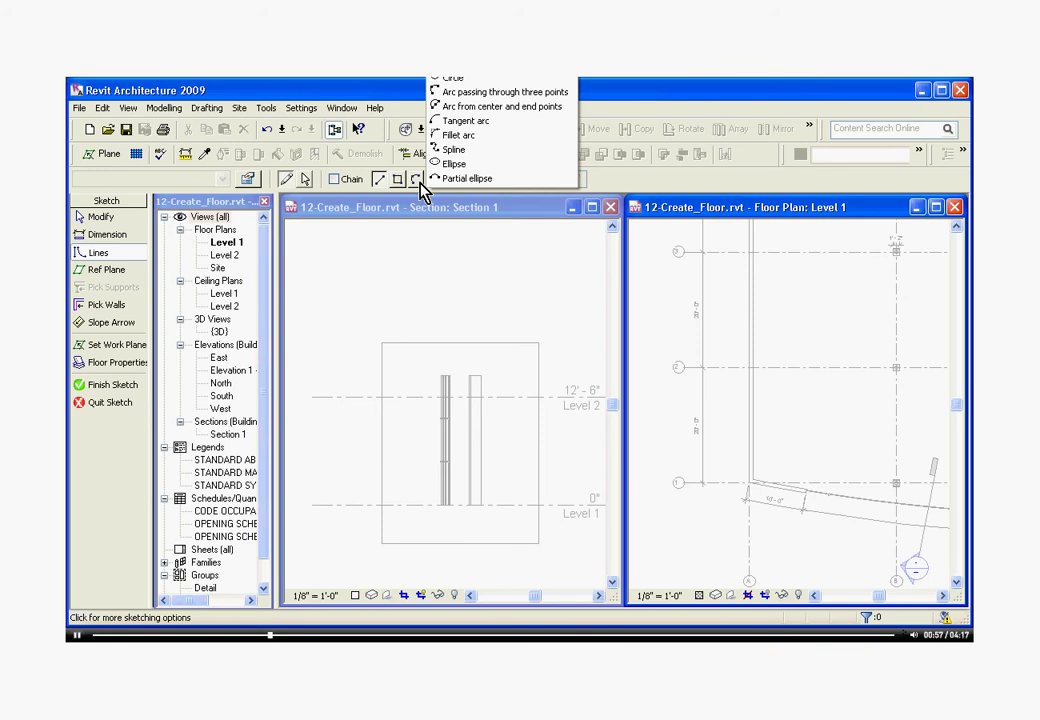
{"action": "left_click", "coordinate": [358, 182]}
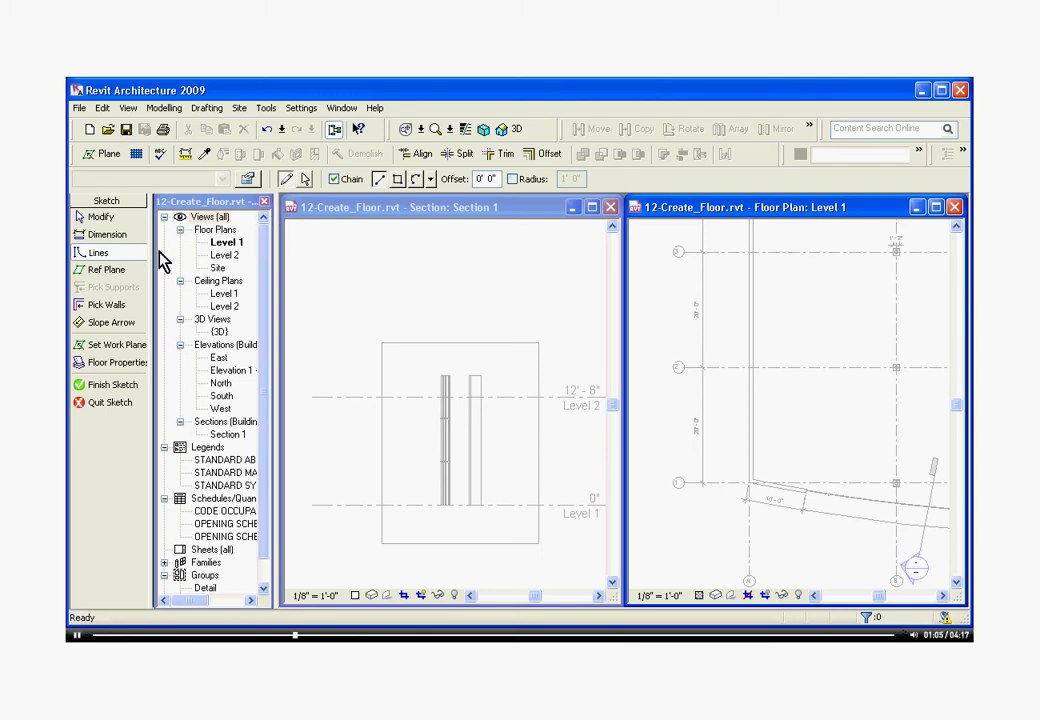
Pick the top, left, short bottom-left and curved bottom walls as floor boundary edges.
{"action": "left_click", "coordinate": [112, 305]}
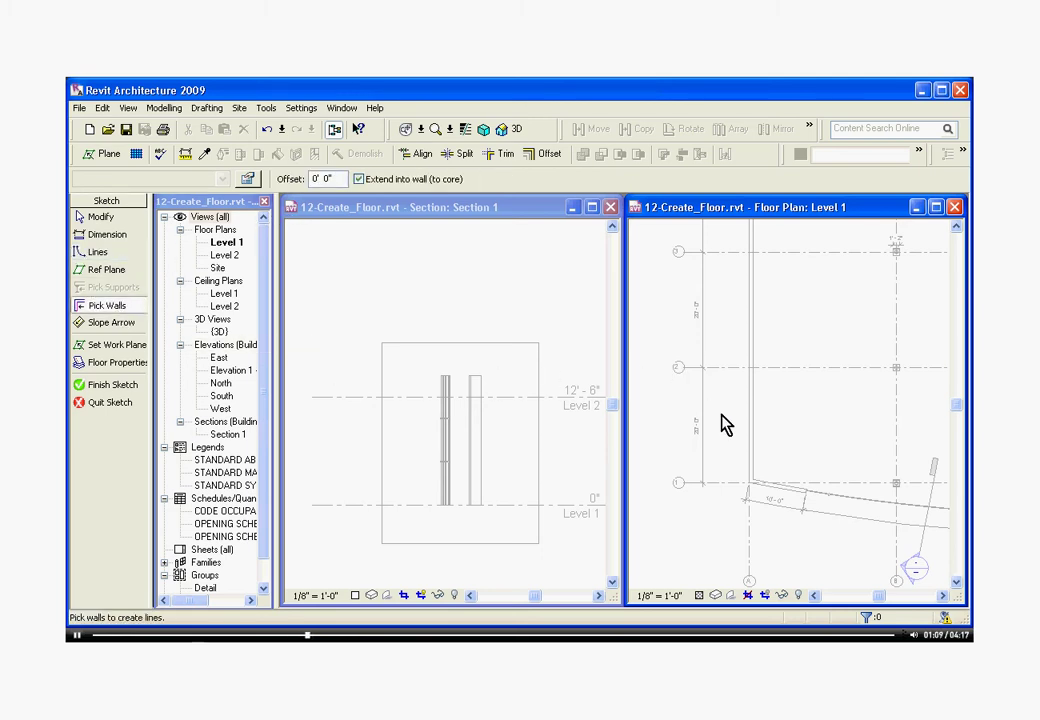
{"action": "scroll", "coordinate": [680, 448], "scroll_direction": "down", "scroll_amount": 2}
{"action": "scroll", "coordinate": [696, 476], "scroll_direction": "down", "scroll_amount": 2}
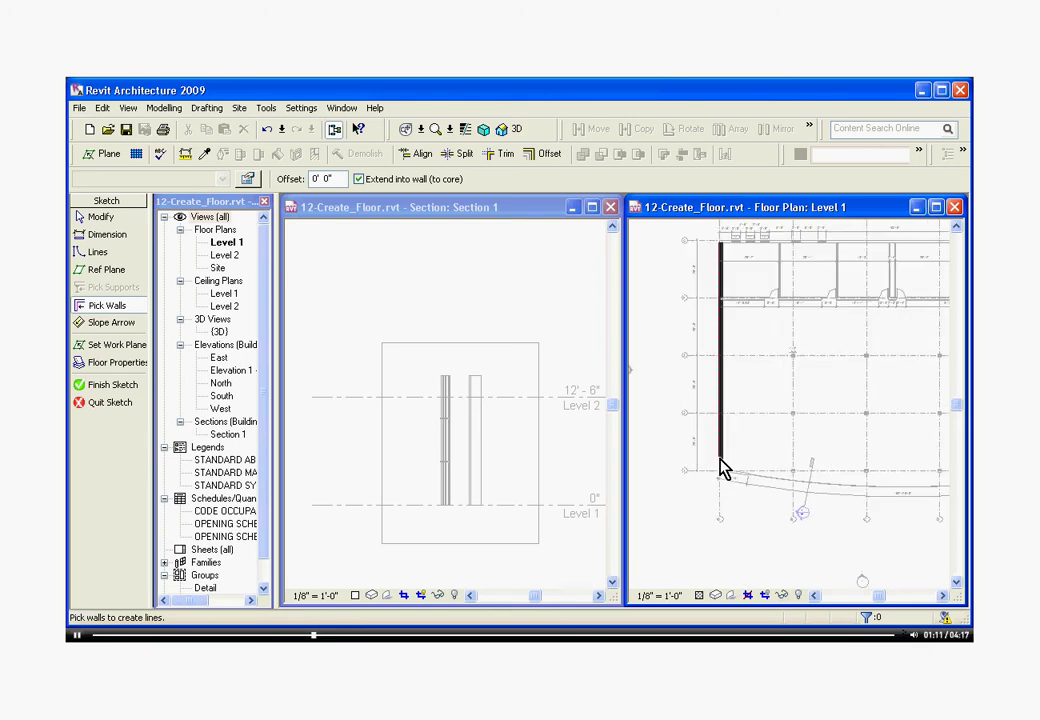
{"action": "scroll", "coordinate": [722, 471], "scroll_direction": "down", "scroll_amount": 2}
{"action": "scroll", "coordinate": [750, 313], "scroll_direction": "up", "scroll_amount": 2}
{"action": "scroll", "coordinate": [724, 348], "scroll_direction": "up", "scroll_amount": 2}
{"action": "scroll", "coordinate": [726, 371], "scroll_direction": "up", "scroll_amount": 2}
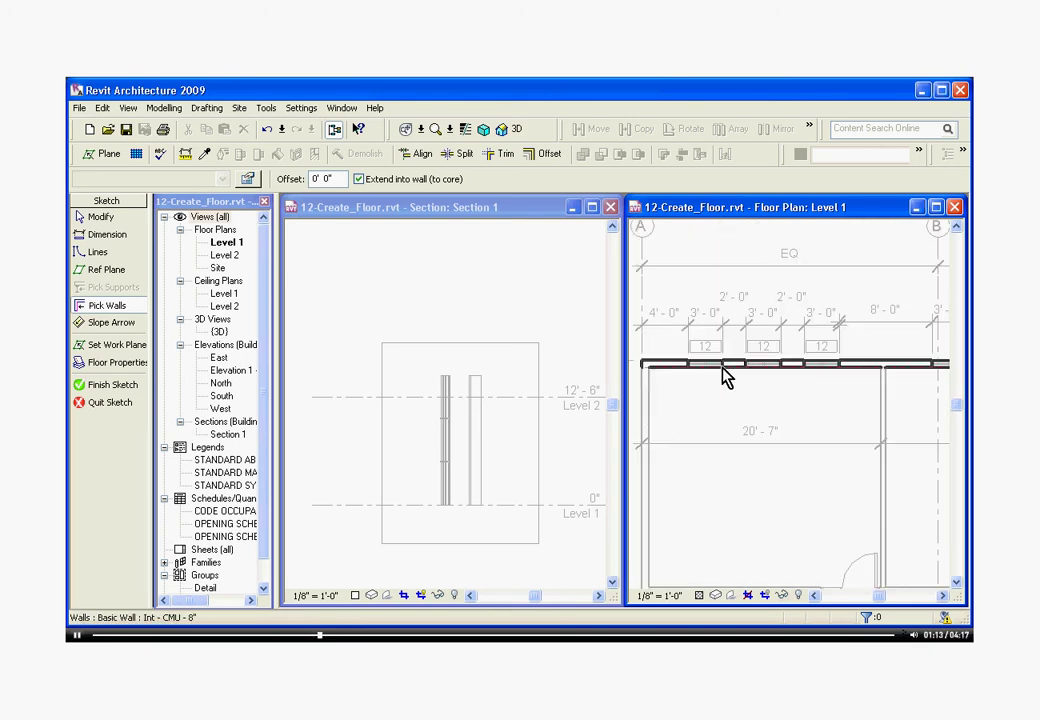
{"action": "scroll", "coordinate": [733, 376], "scroll_direction": "up", "scroll_amount": 1}
{"action": "scroll", "coordinate": [733, 376], "scroll_direction": "up", "scroll_amount": 2}
{"action": "scroll", "coordinate": [833, 383], "scroll_direction": "down", "scroll_amount": 3}
{"action": "scroll", "coordinate": [717, 383], "scroll_direction": "down", "scroll_amount": 1}
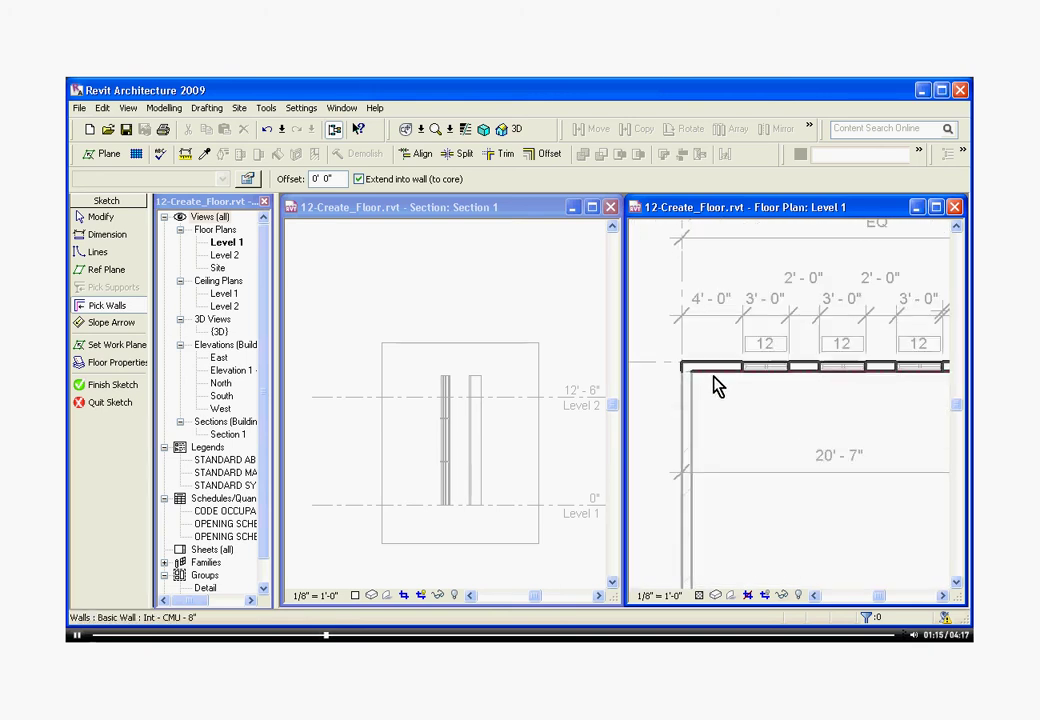
{"action": "scroll", "coordinate": [722, 388], "scroll_direction": "up", "scroll_amount": 2}
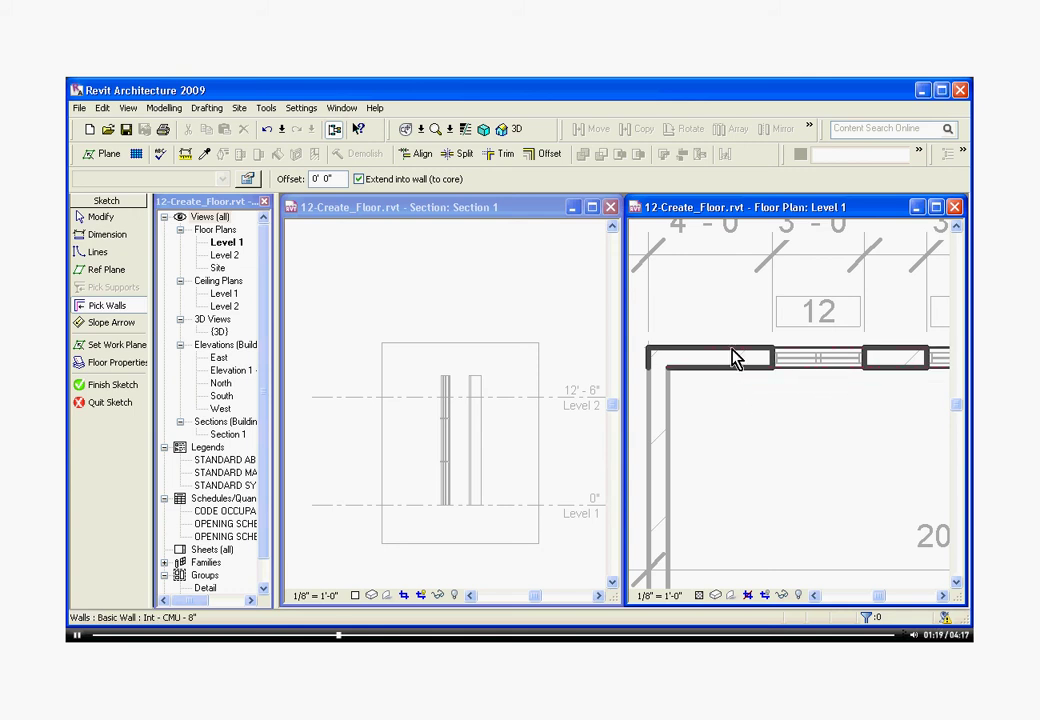
{"action": "left_click", "coordinate": [735, 360]}
{"action": "scroll", "coordinate": [735, 360], "scroll_direction": "down", "scroll_amount": 2}
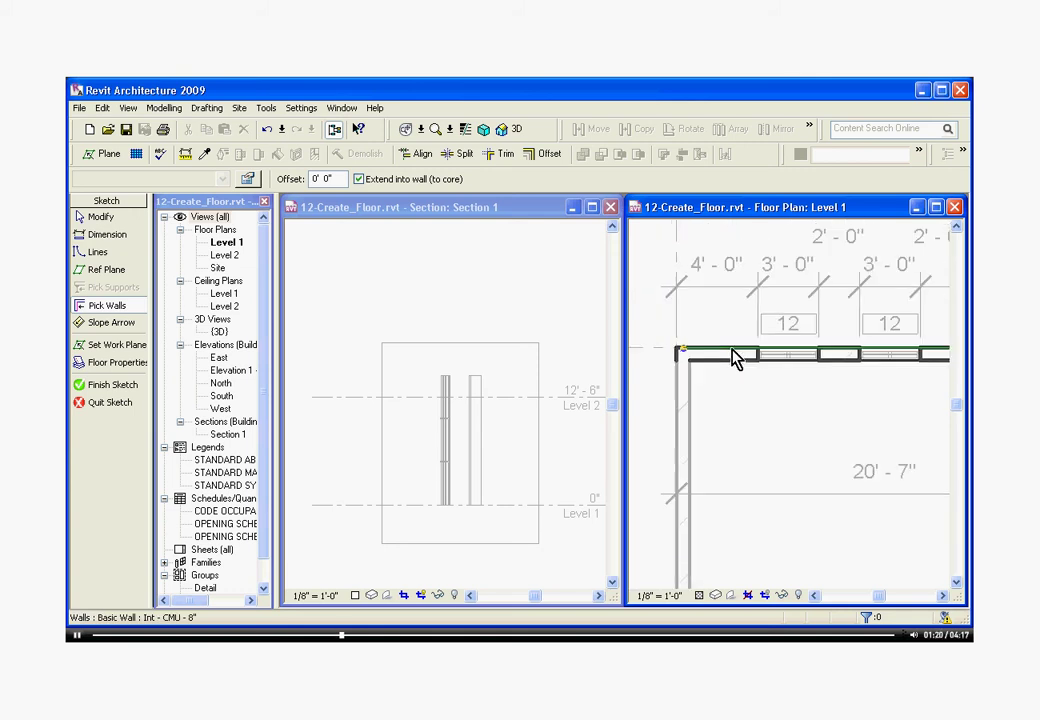
{"action": "left_click", "coordinate": [680, 380]}
{"action": "scroll", "coordinate": [680, 320], "scroll_direction": "down", "scroll_amount": 1}
{"action": "scroll", "coordinate": [681, 316], "scroll_direction": "down", "scroll_amount": 1}
{"action": "scroll", "coordinate": [680, 314], "scroll_direction": "down", "scroll_amount": 2}
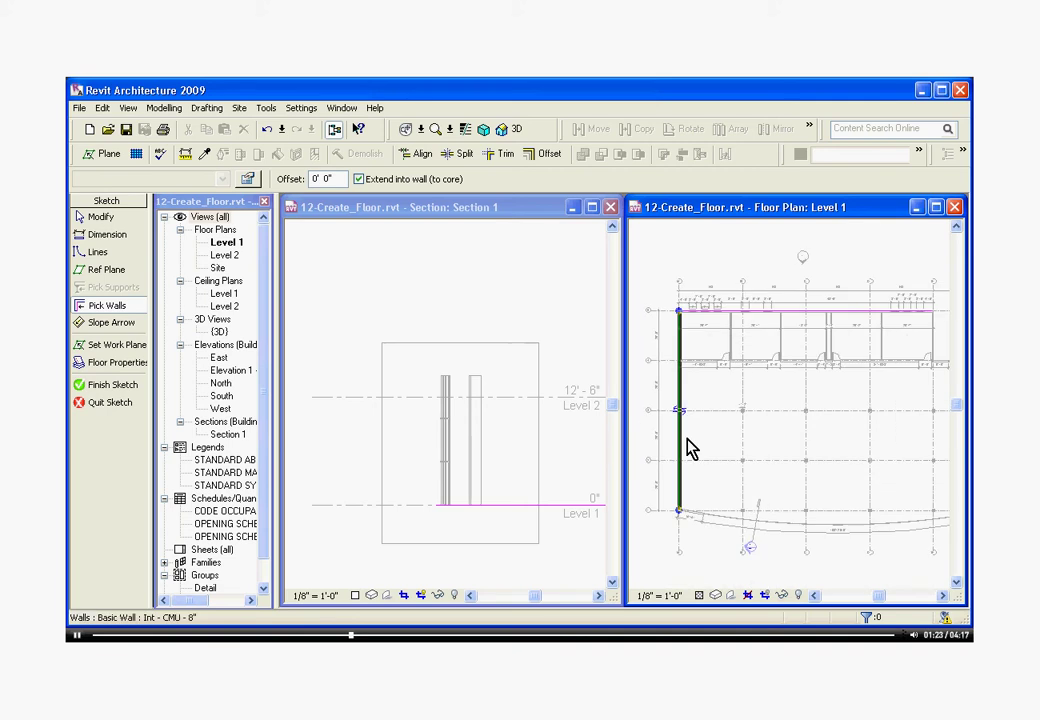
{"action": "scroll", "coordinate": [690, 515], "scroll_direction": "up", "scroll_amount": 3}
{"action": "scroll", "coordinate": [695, 522], "scroll_direction": "up", "scroll_amount": 2}
{"action": "scroll", "coordinate": [700, 522], "scroll_direction": "up", "scroll_amount": 2}
{"action": "left_click", "coordinate": [700, 520]}
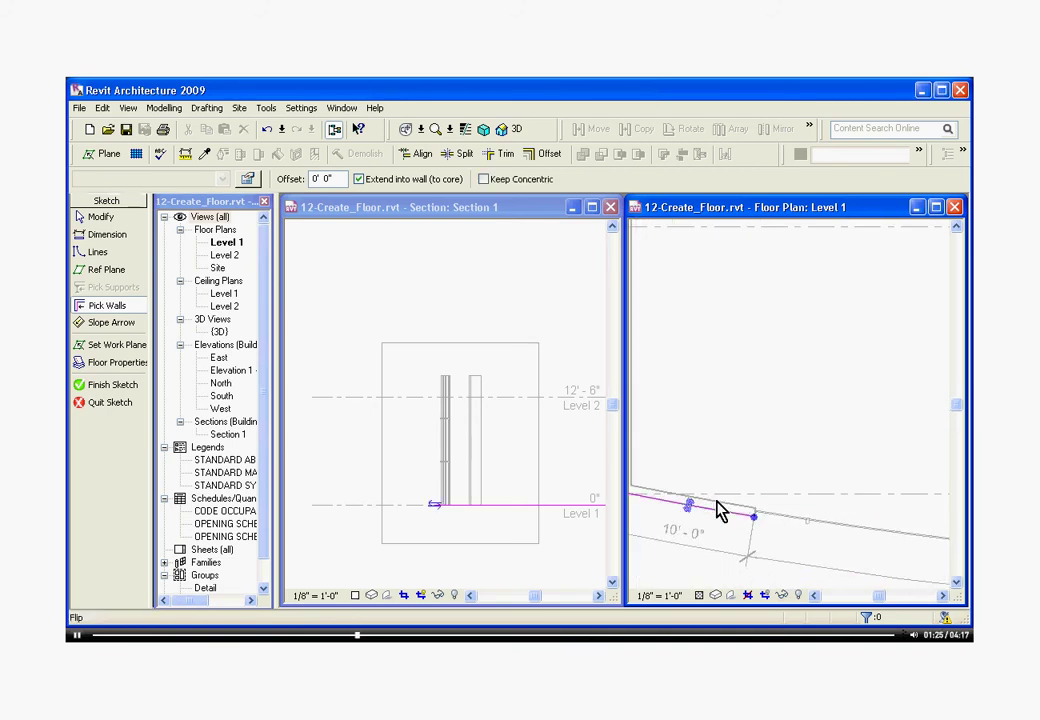
{"action": "left_click", "coordinate": [781, 528]}
Pick the right wall, the top wall with doors and the short vertical wall to close the boundary.
{"action": "scroll", "coordinate": [657, 501], "scroll_direction": "down", "scroll_amount": 1}
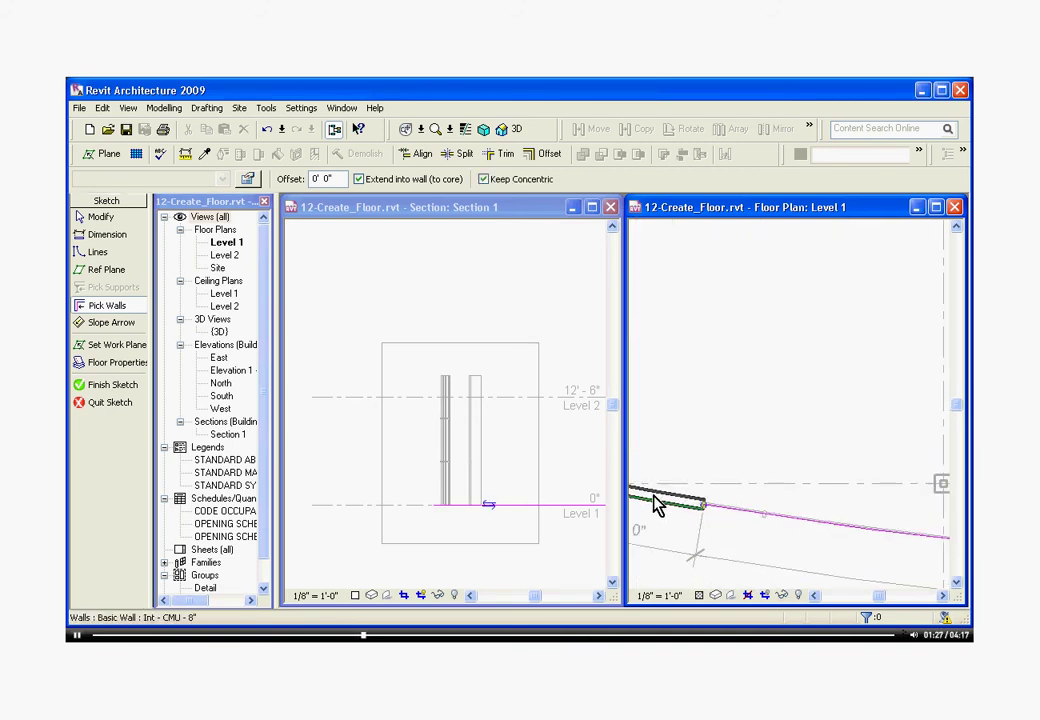
{"action": "scroll", "coordinate": [657, 505], "scroll_direction": "down", "scroll_amount": 2}
{"action": "scroll", "coordinate": [875, 506], "scroll_direction": "up", "scroll_amount": 2}
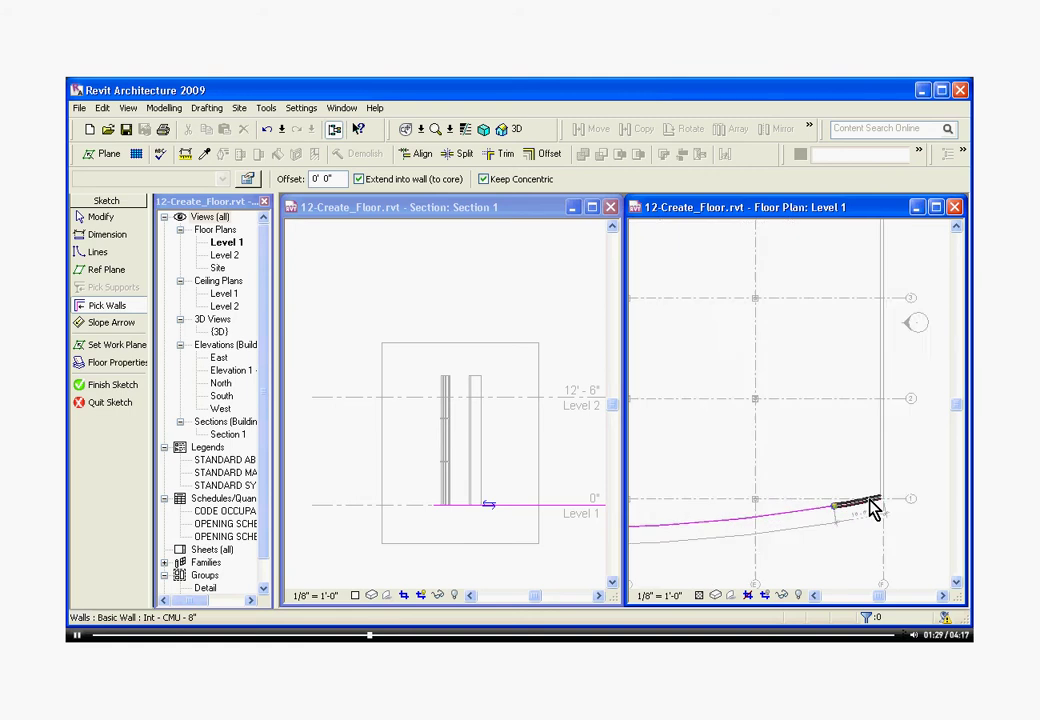
{"action": "scroll", "coordinate": [870, 510], "scroll_direction": "up", "scroll_amount": 2}
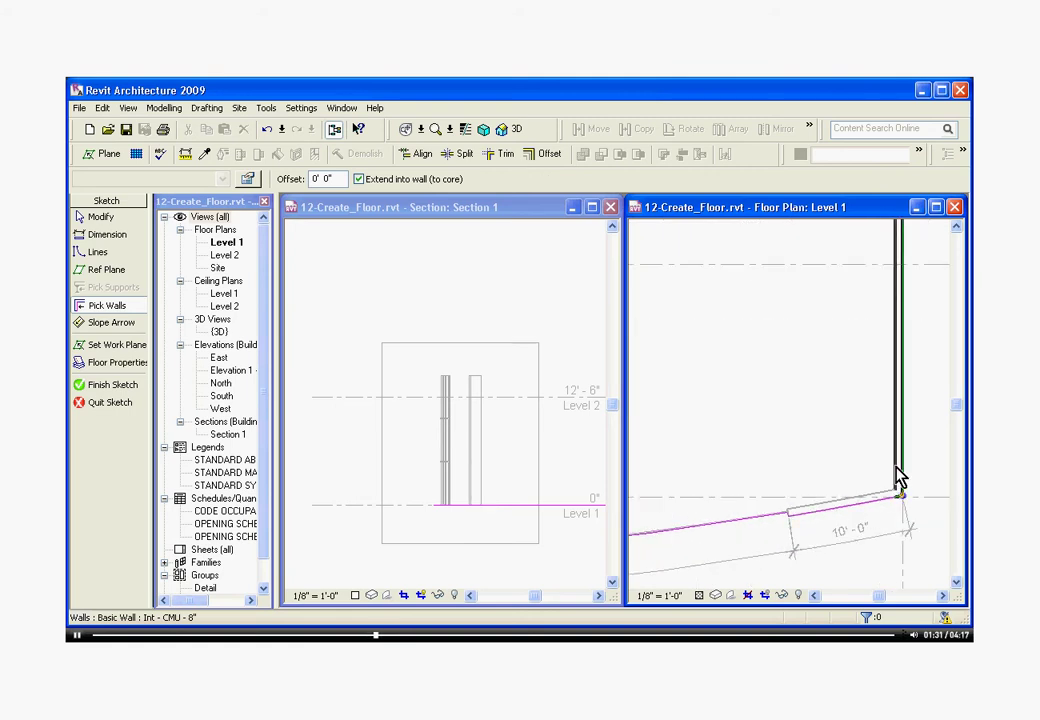
{"action": "left_click", "coordinate": [898, 476]}
{"action": "scroll", "coordinate": [912, 567], "scroll_direction": "down", "scroll_amount": 1}
{"action": "scroll", "coordinate": [912, 567], "scroll_direction": "down", "scroll_amount": 1}
{"action": "scroll", "coordinate": [900, 510], "scroll_direction": "down", "scroll_amount": 1}
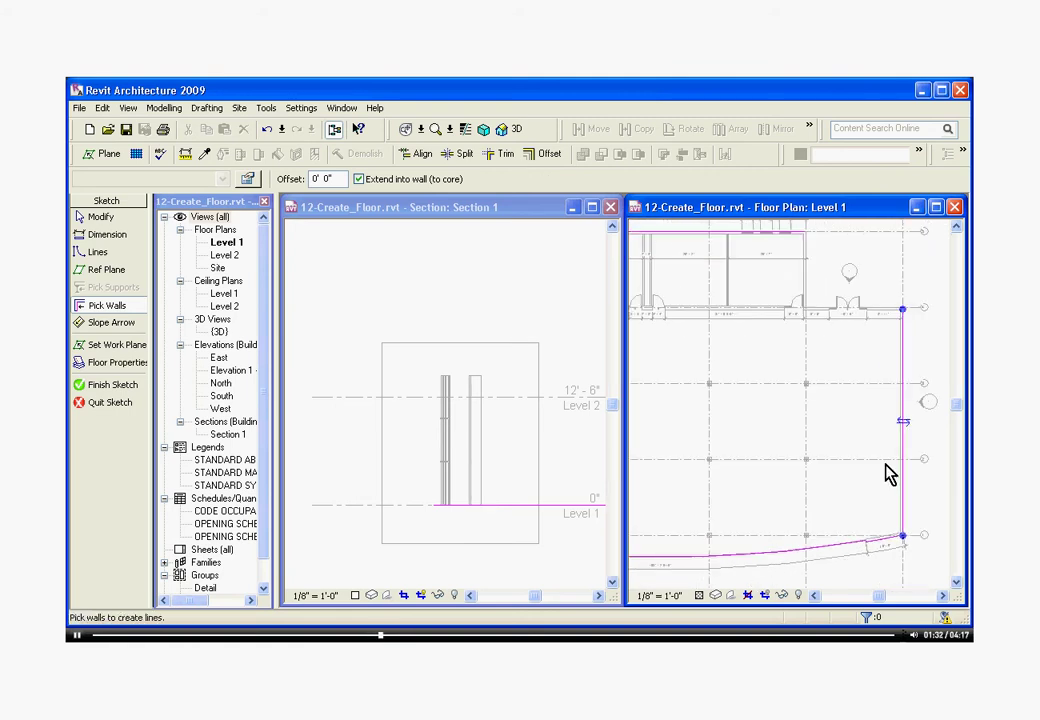
{"action": "scroll", "coordinate": [880, 311], "scroll_direction": "up", "scroll_amount": 2}
{"action": "left_click", "coordinate": [882, 316]}
{"action": "scroll", "coordinate": [864, 406], "scroll_direction": "down", "scroll_amount": 1}
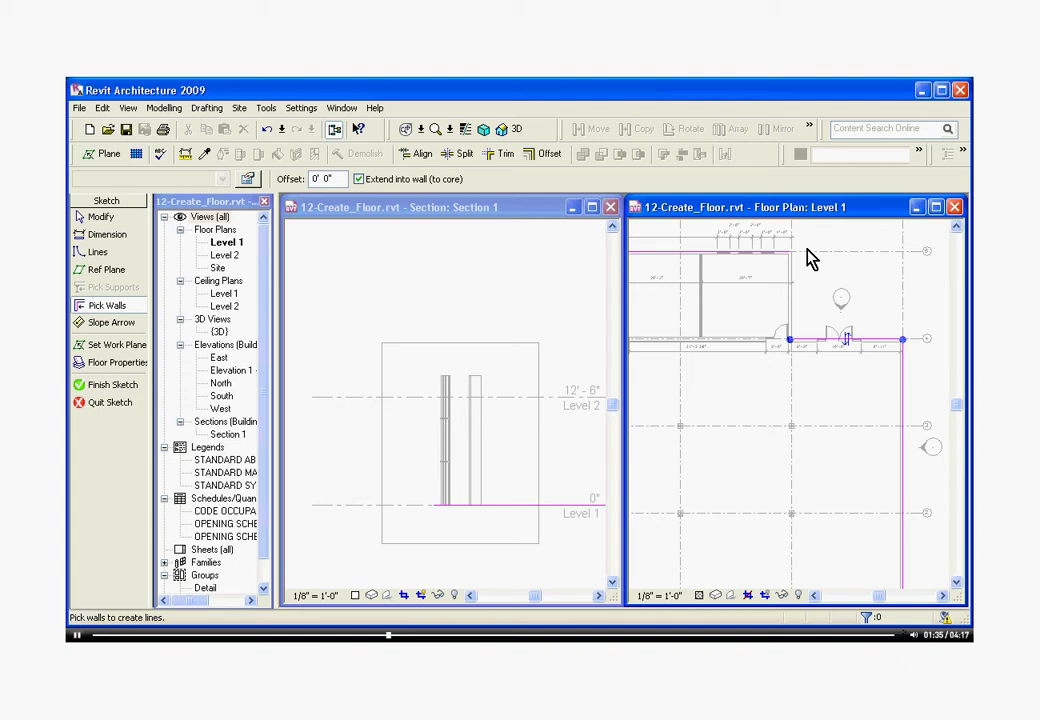
{"action": "scroll", "coordinate": [800, 275], "scroll_direction": "up", "scroll_amount": 1}
{"action": "scroll", "coordinate": [800, 275], "scroll_direction": "up", "scroll_amount": 1}
{"action": "scroll", "coordinate": [796, 272], "scroll_direction": "up", "scroll_amount": 1}
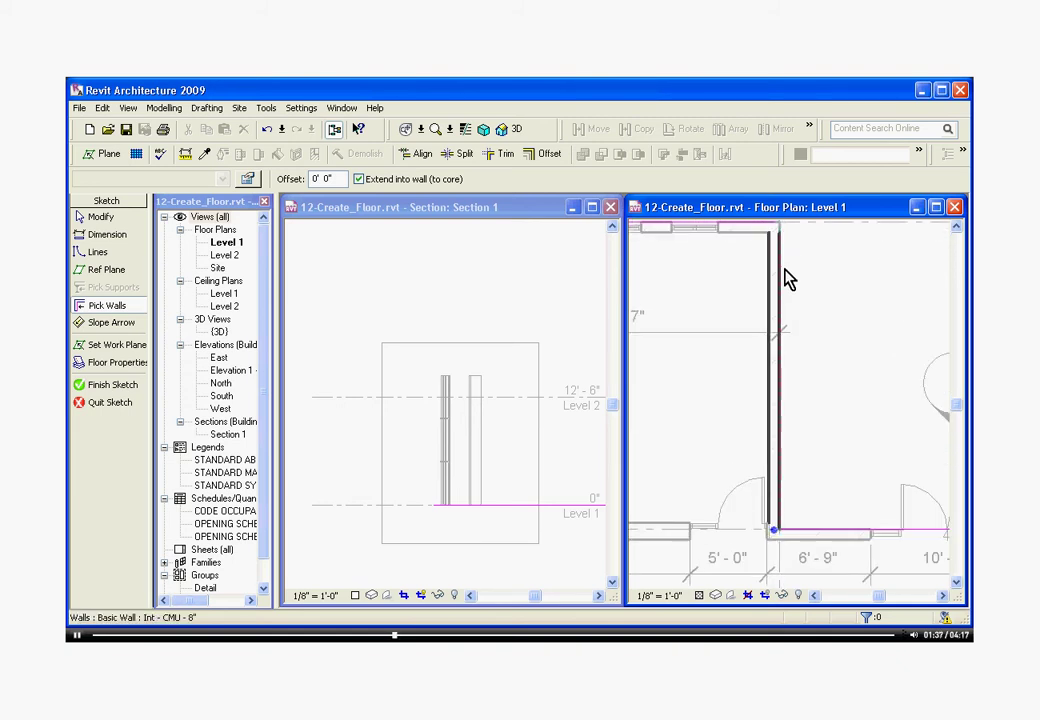
{"action": "left_click", "coordinate": [782, 275]}
{"action": "scroll", "coordinate": [870, 302], "scroll_direction": "down", "scroll_amount": 1}
{"action": "scroll", "coordinate": [875, 312], "scroll_direction": "down", "scroll_amount": 1}
{"action": "scroll", "coordinate": [877, 318], "scroll_direction": "down", "scroll_amount": 1}
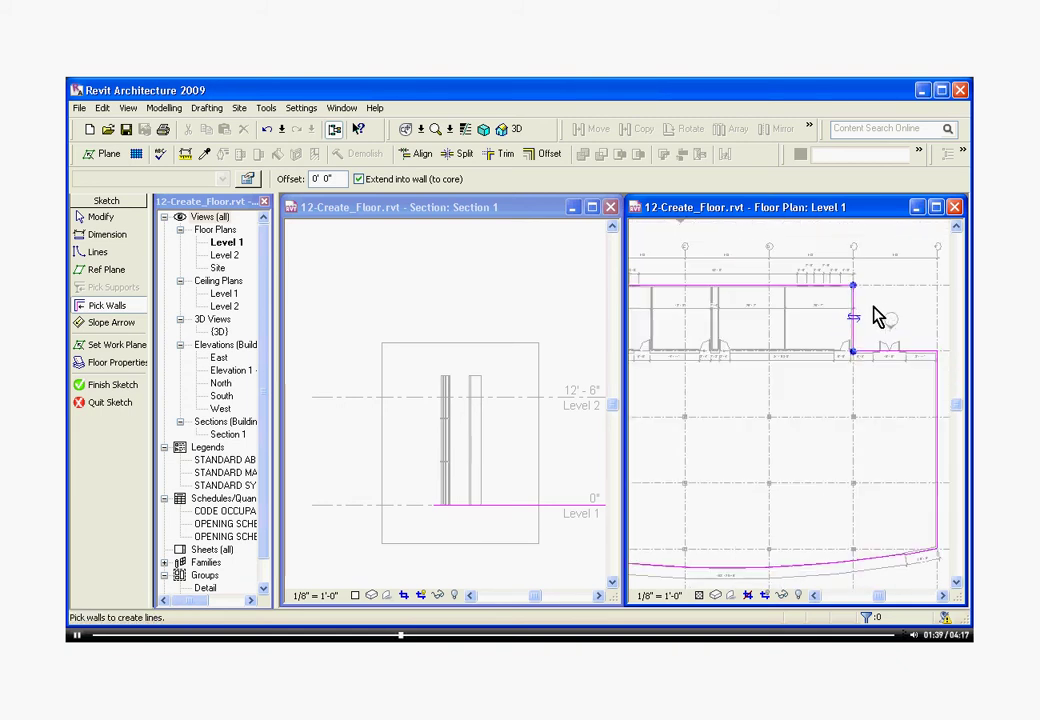
{"action": "scroll", "coordinate": [880, 330], "scroll_direction": "down", "scroll_amount": 1}
{"action": "scroll", "coordinate": [884, 344], "scroll_direction": "down", "scroll_amount": 1}
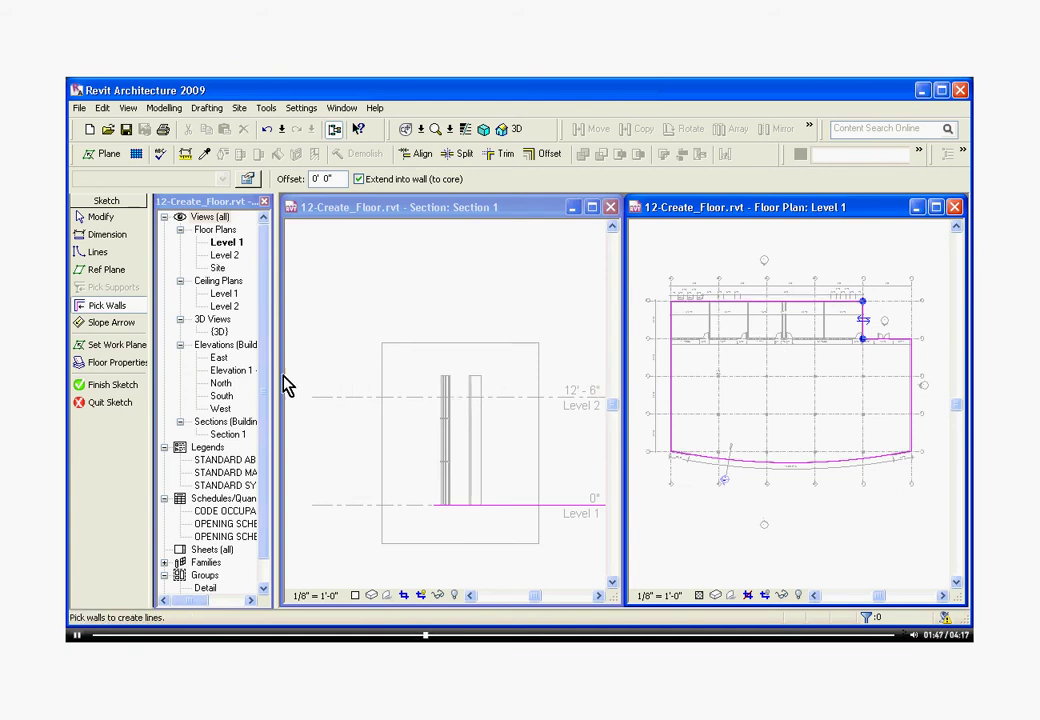
Finish the floor sketch and select the new floor slab in Section 1.
{"action": "left_click", "coordinate": [118, 390]}
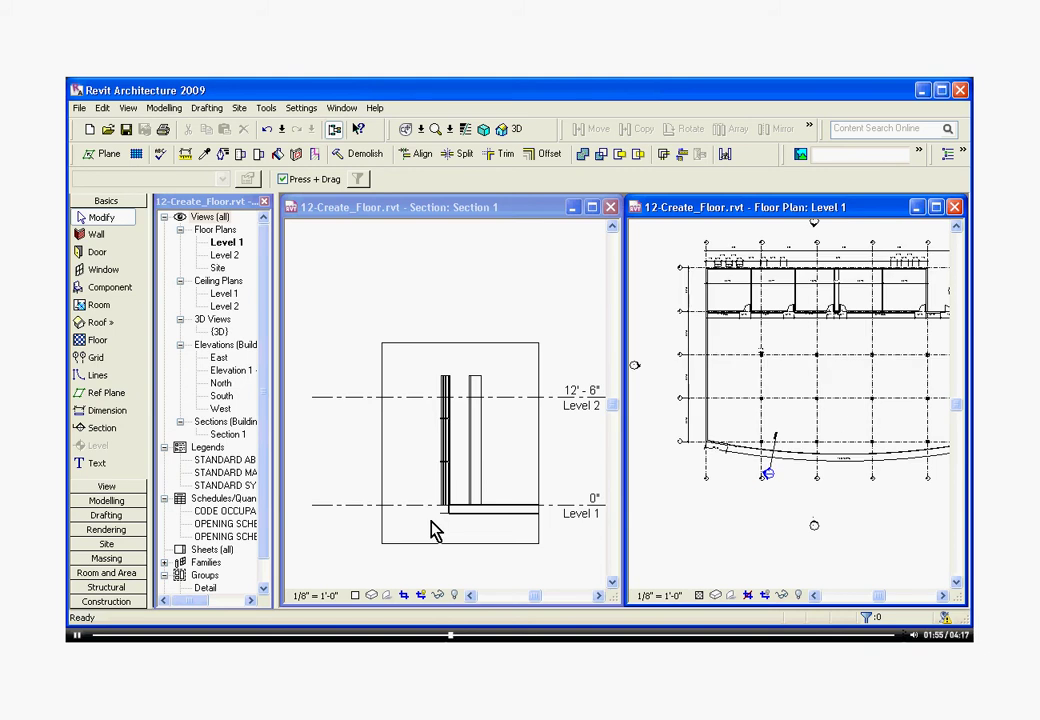
{"action": "scroll", "coordinate": [440, 528], "scroll_direction": "up", "scroll_amount": 2}
{"action": "scroll", "coordinate": [447, 527], "scroll_direction": "up", "scroll_amount": 2}
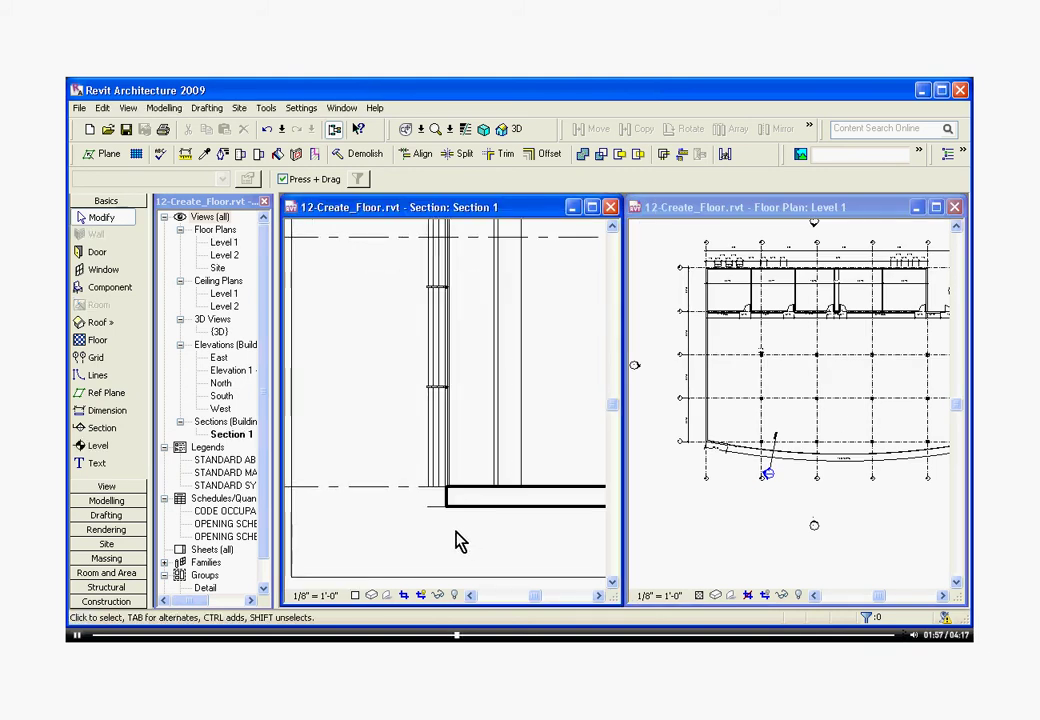
{"action": "scroll", "coordinate": [418, 528], "scroll_direction": "down", "scroll_amount": 1}
{"action": "scroll", "coordinate": [405, 522], "scroll_direction": "down", "scroll_amount": 2}
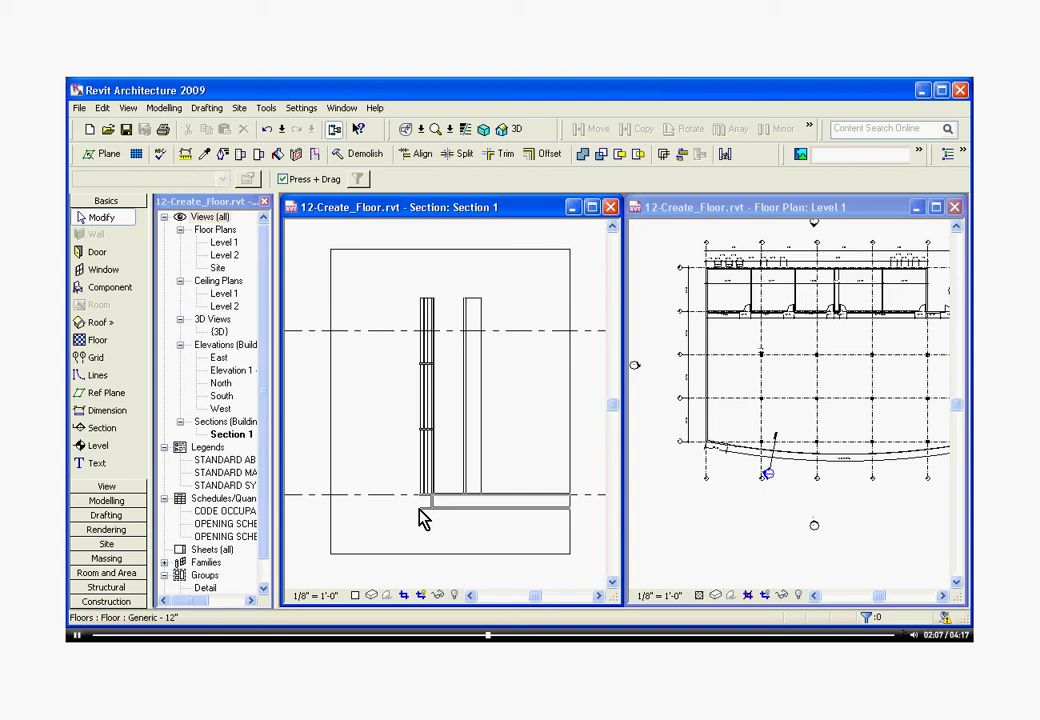
{"action": "left_click", "coordinate": [430, 512]}
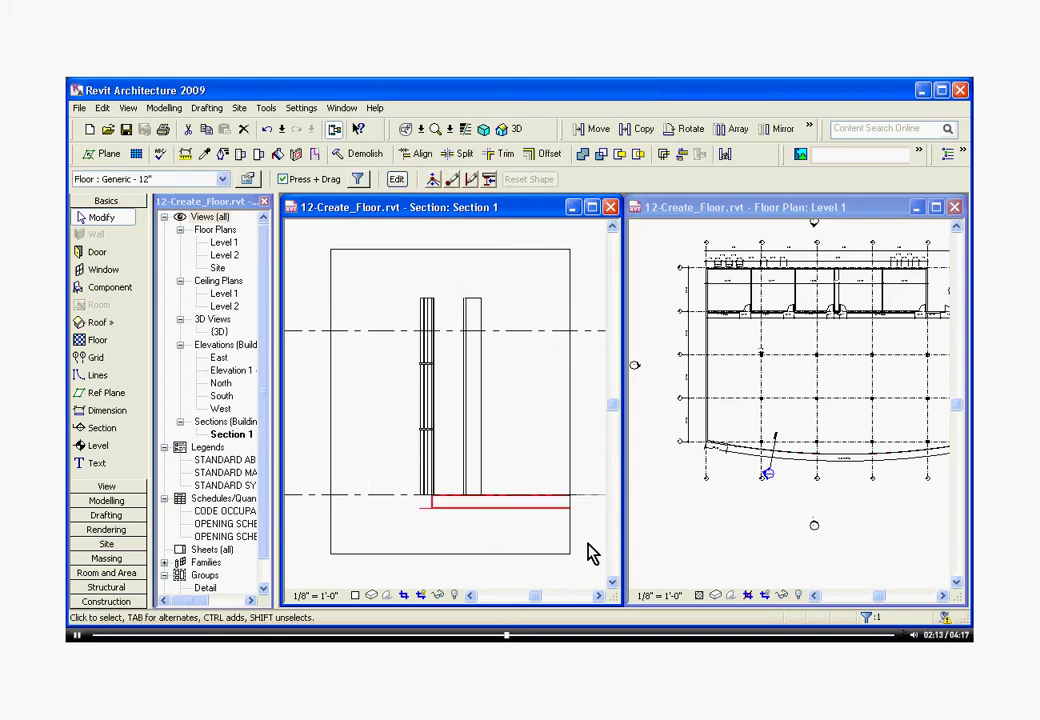
Clear the selection and window-select everything across the Level 1 floor plan.
{"action": "left_click", "coordinate": [654, 528]}
{"action": "scroll", "coordinate": [654, 528], "scroll_direction": "down", "scroll_amount": 1}
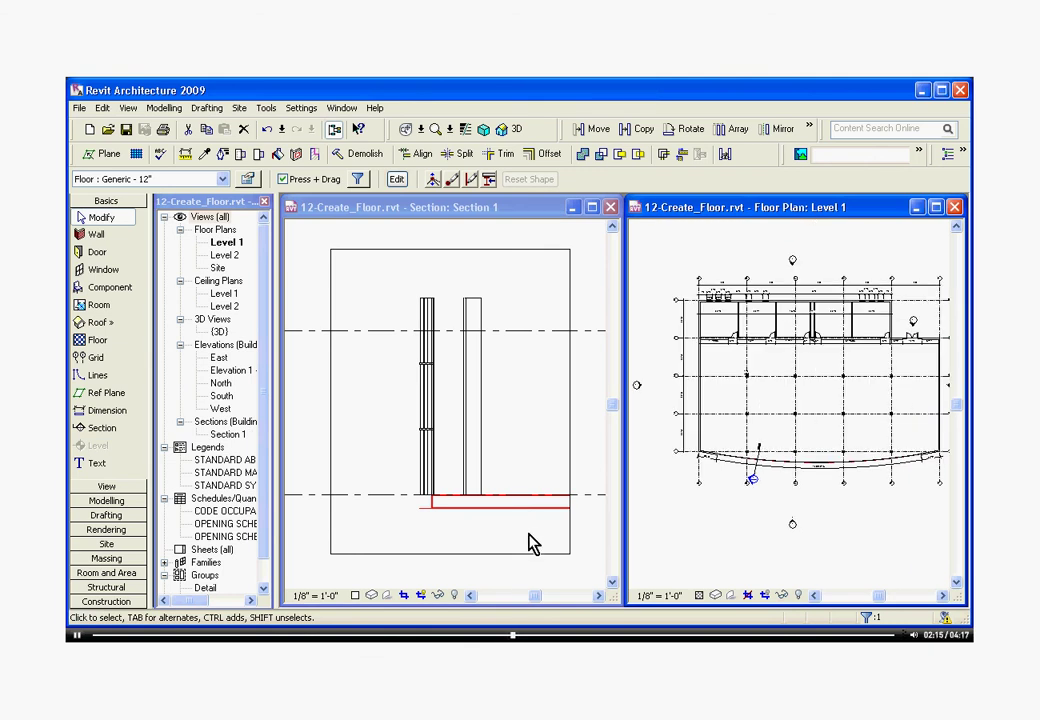
{"action": "key", "text": "Escape"}
{"action": "scroll", "coordinate": [687, 525], "scroll_direction": "up", "scroll_amount": 1}
{"action": "scroll", "coordinate": [836, 399], "scroll_direction": "down", "scroll_amount": 1}
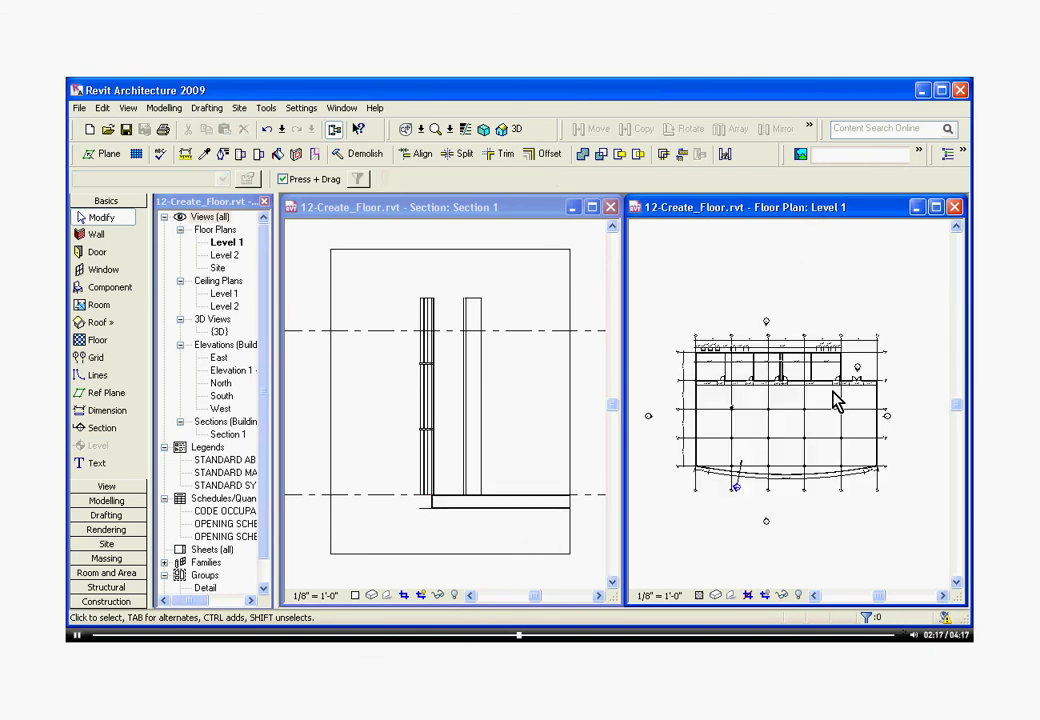
{"action": "scroll", "coordinate": [877, 399], "scroll_direction": "down", "scroll_amount": 1}
{"action": "left_click_drag", "start_coordinate": [645, 292], "coordinate": [919, 560]}
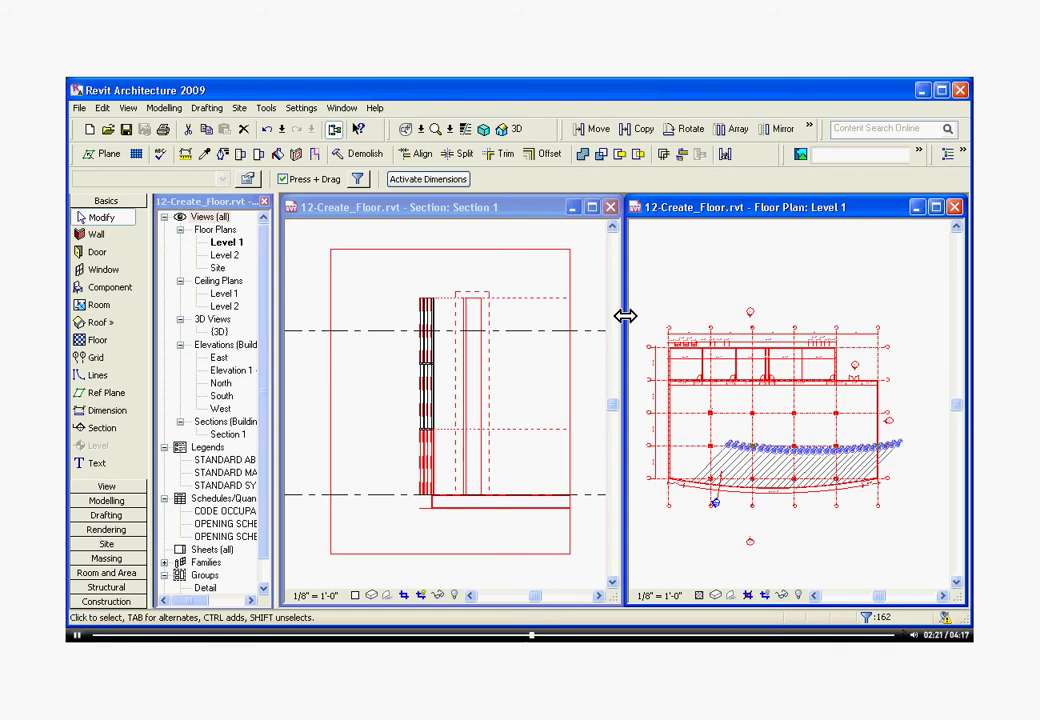
Filter the selection so only the Floors category remains.
{"action": "left_click", "coordinate": [358, 180]}
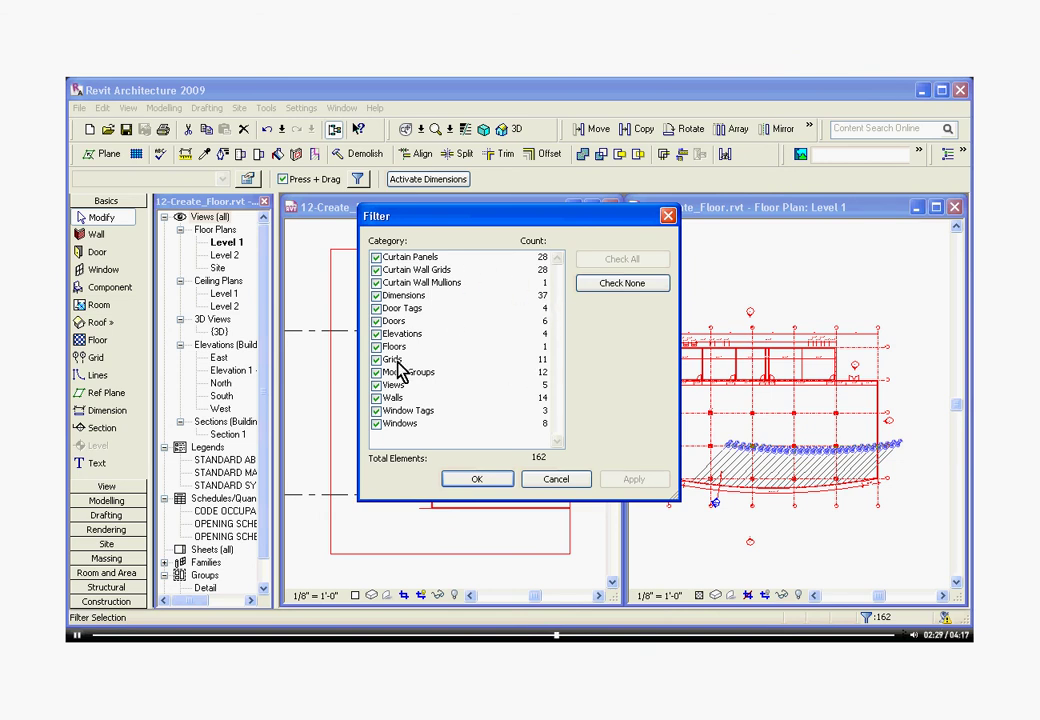
{"action": "left_click", "coordinate": [622, 285]}
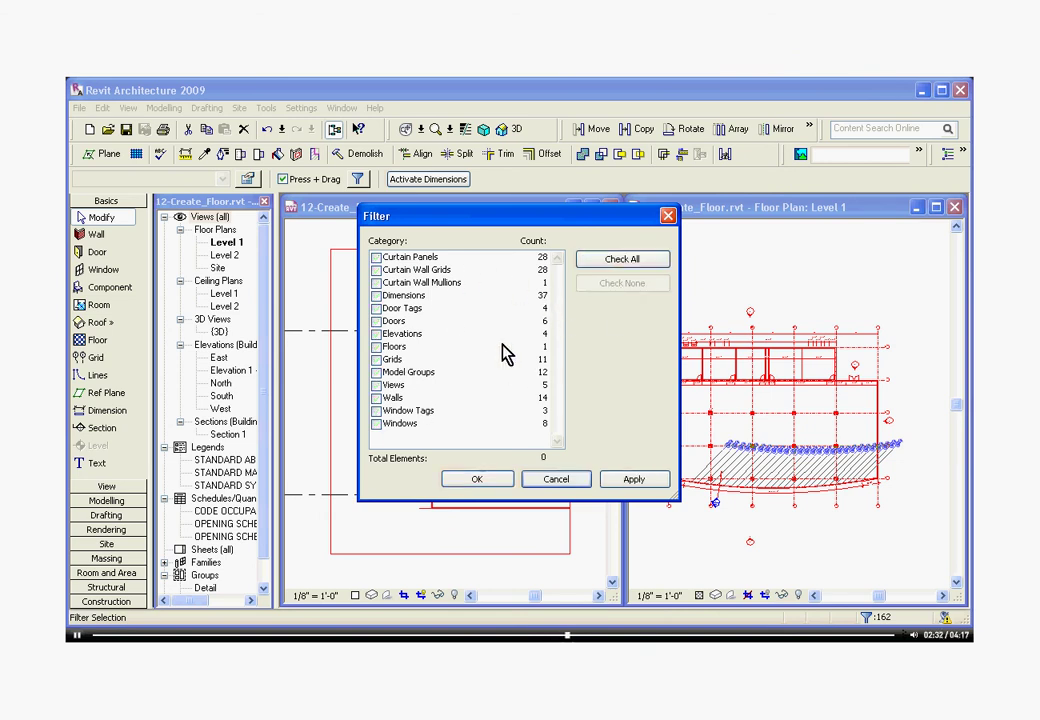
{"action": "left_click", "coordinate": [376, 346]}
{"action": "left_click", "coordinate": [462, 484]}
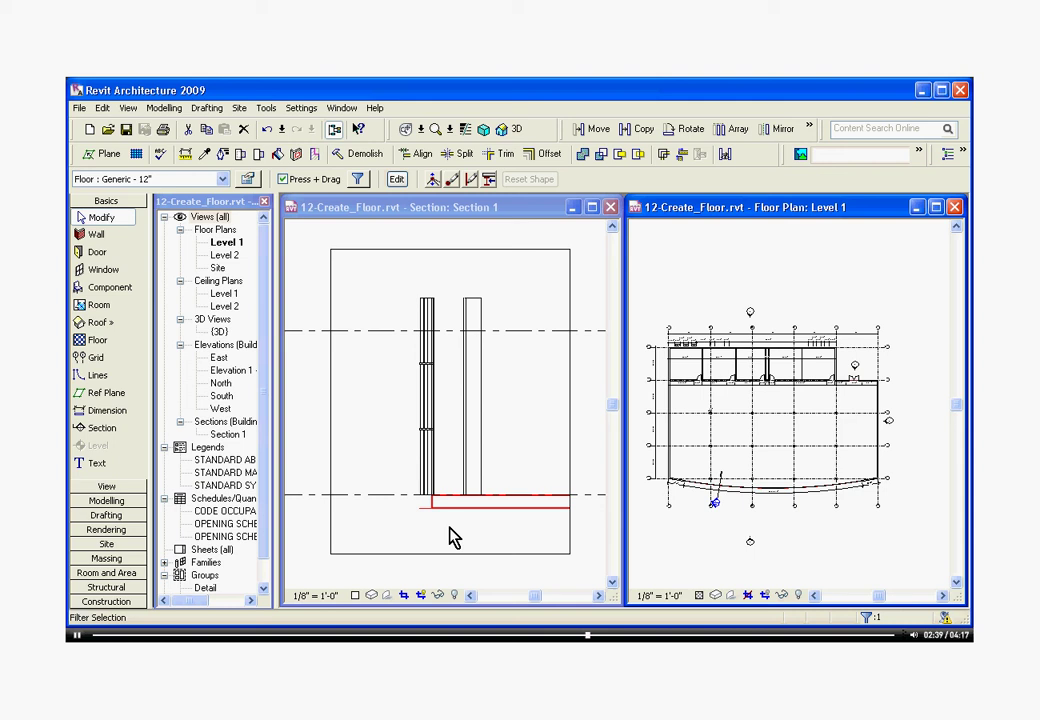
Review the floor type list, then bring up Element Properties for the Generic - 12" floor.
{"action": "left_click", "coordinate": [223, 184]}
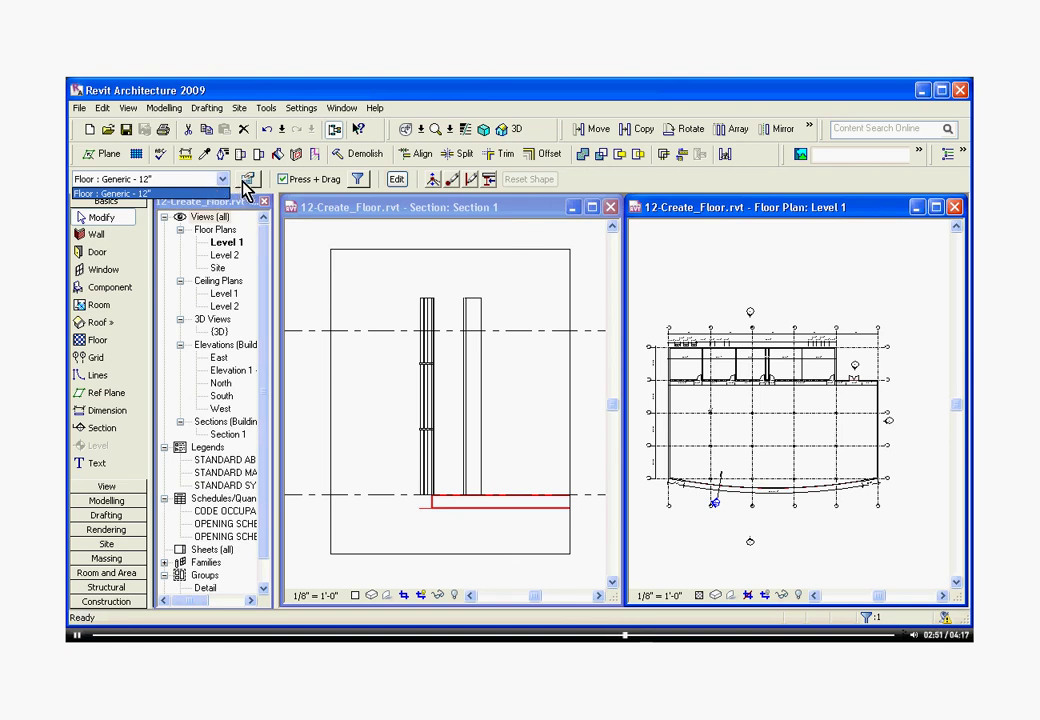
{"action": "left_click", "coordinate": [245, 184]}
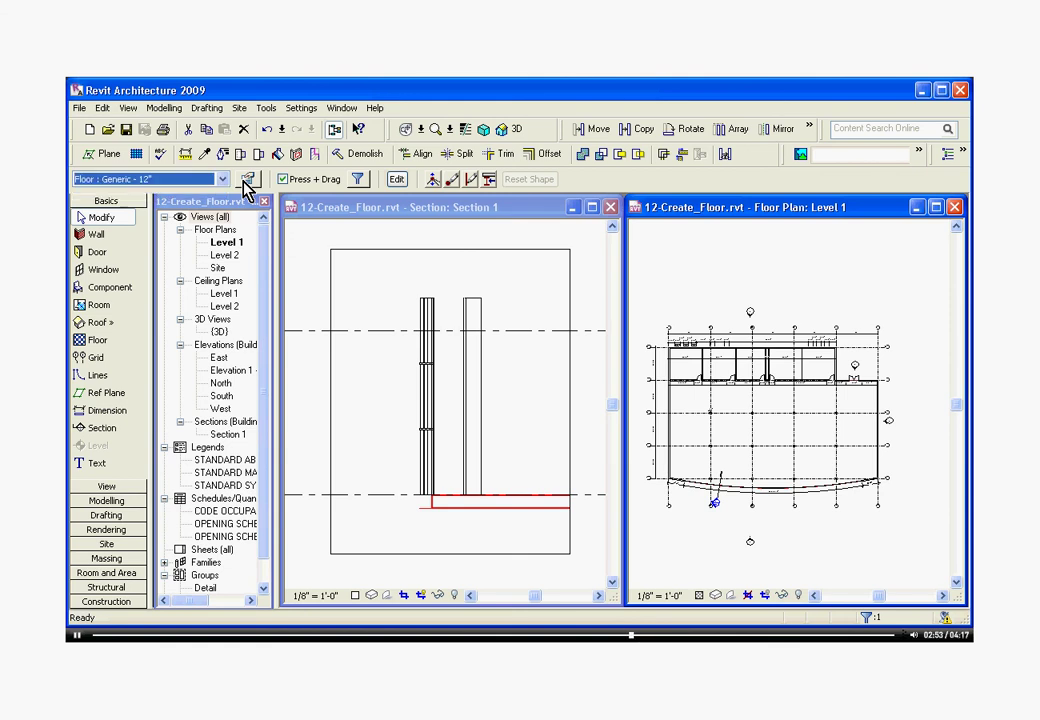
{"action": "left_click", "coordinate": [248, 182]}
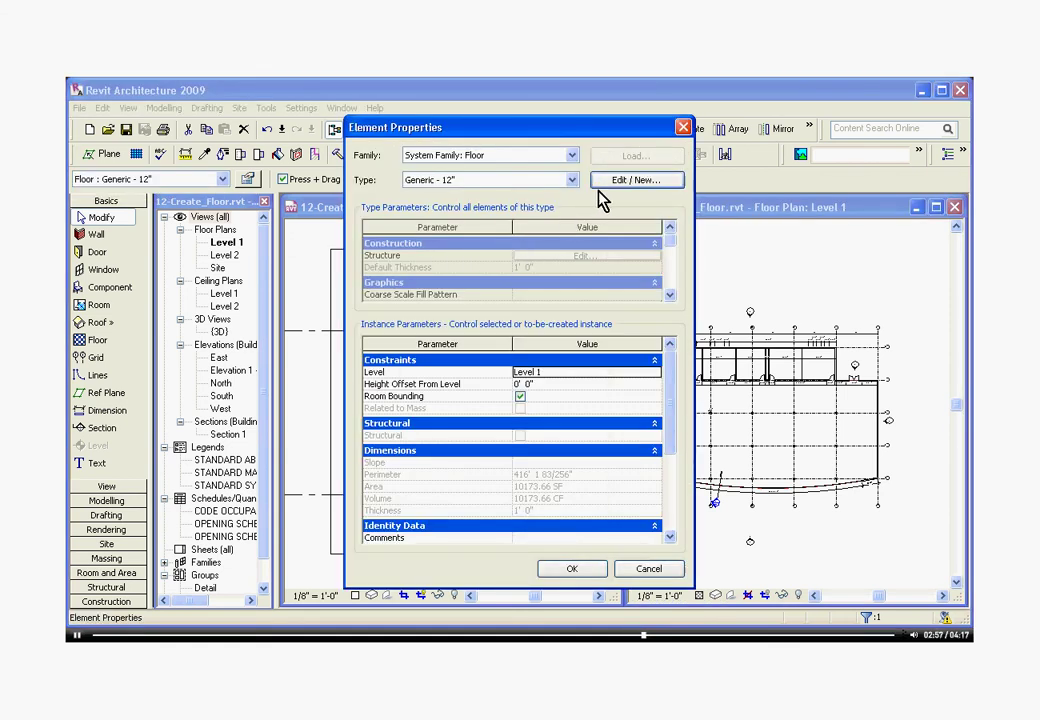
Duplicate the Generic - 12" type as a new floor type named concrete-4".
{"action": "left_click", "coordinate": [625, 185]}
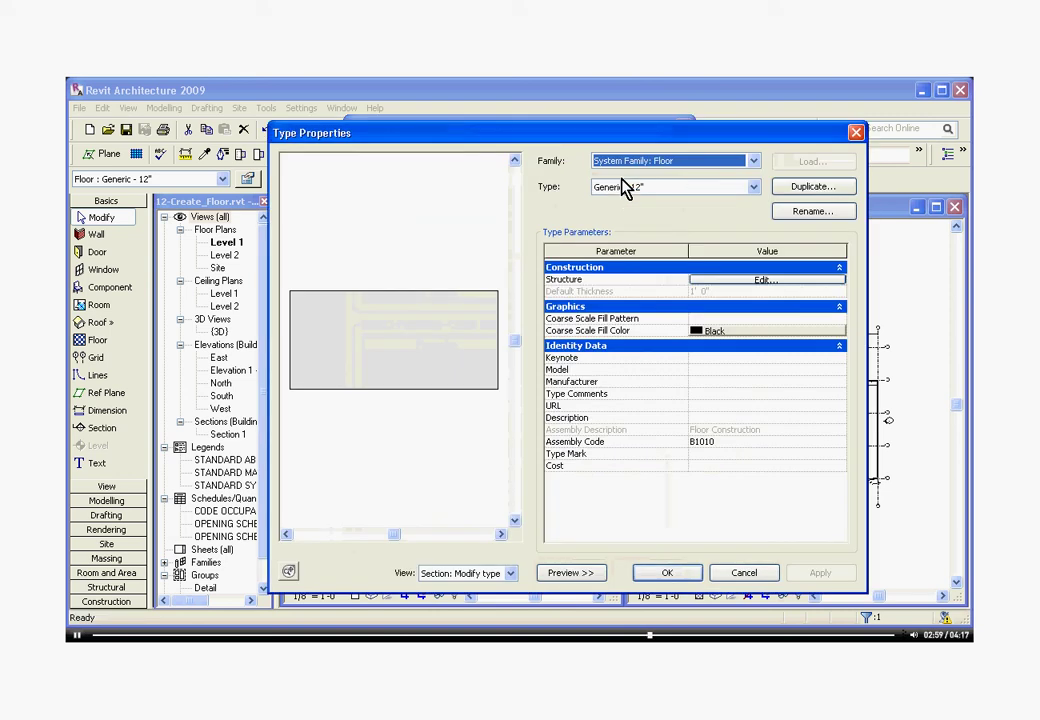
{"action": "left_click", "coordinate": [795, 190]}
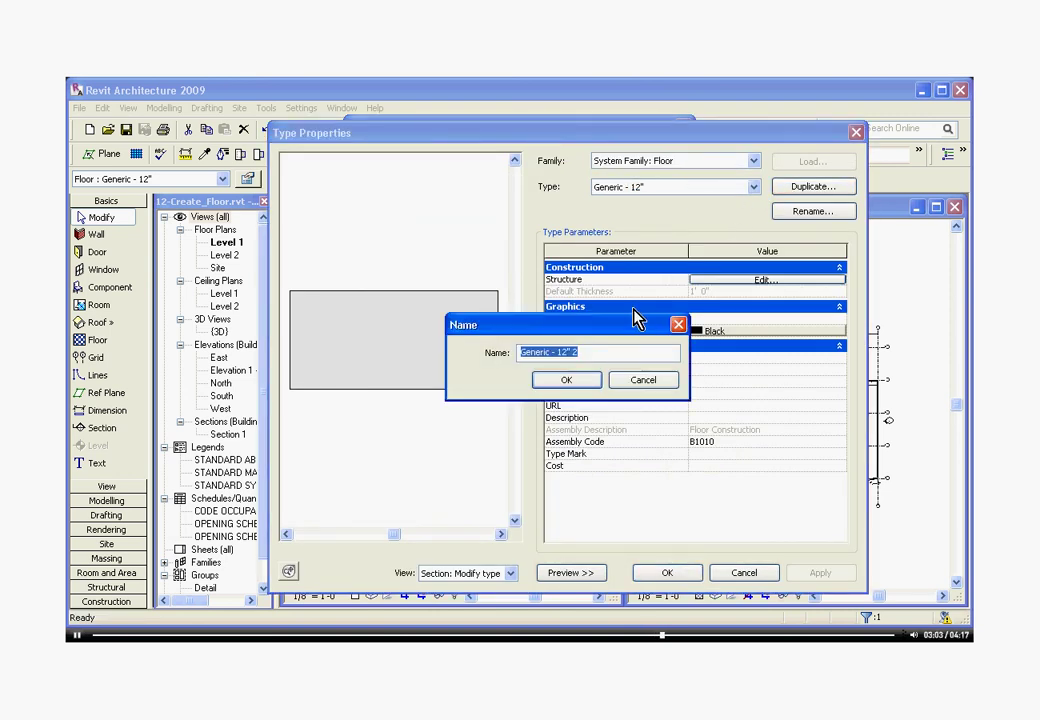
{"action": "type", "text": "concrete"}
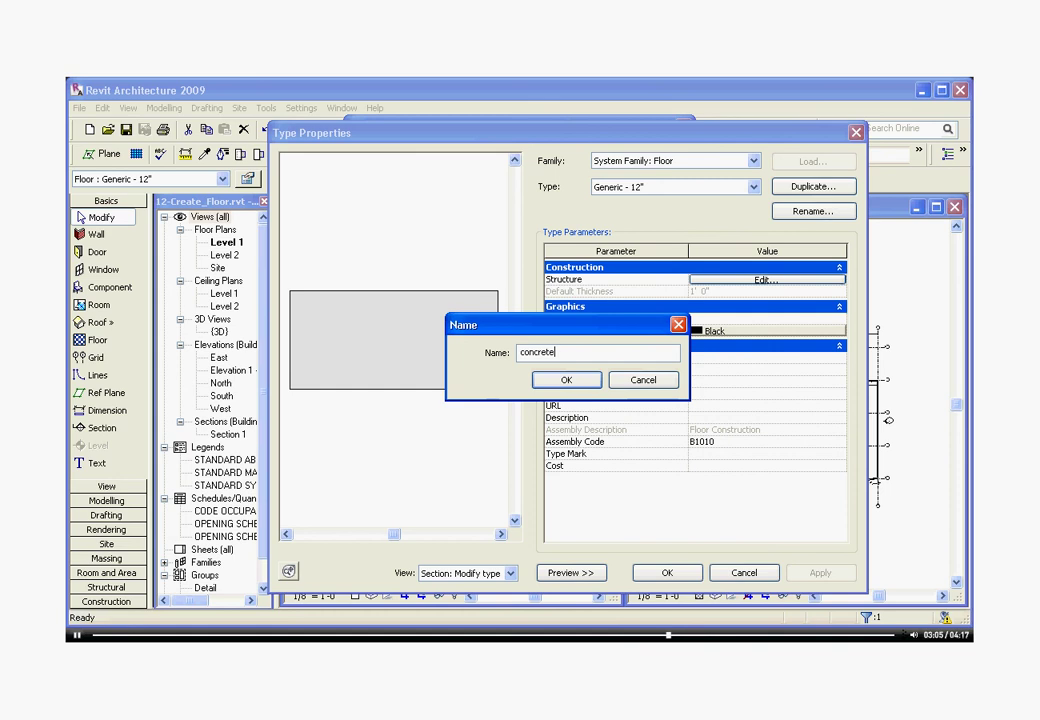
{"action": "type", "text": "-4\""}
{"action": "left_click", "coordinate": [566, 385]}
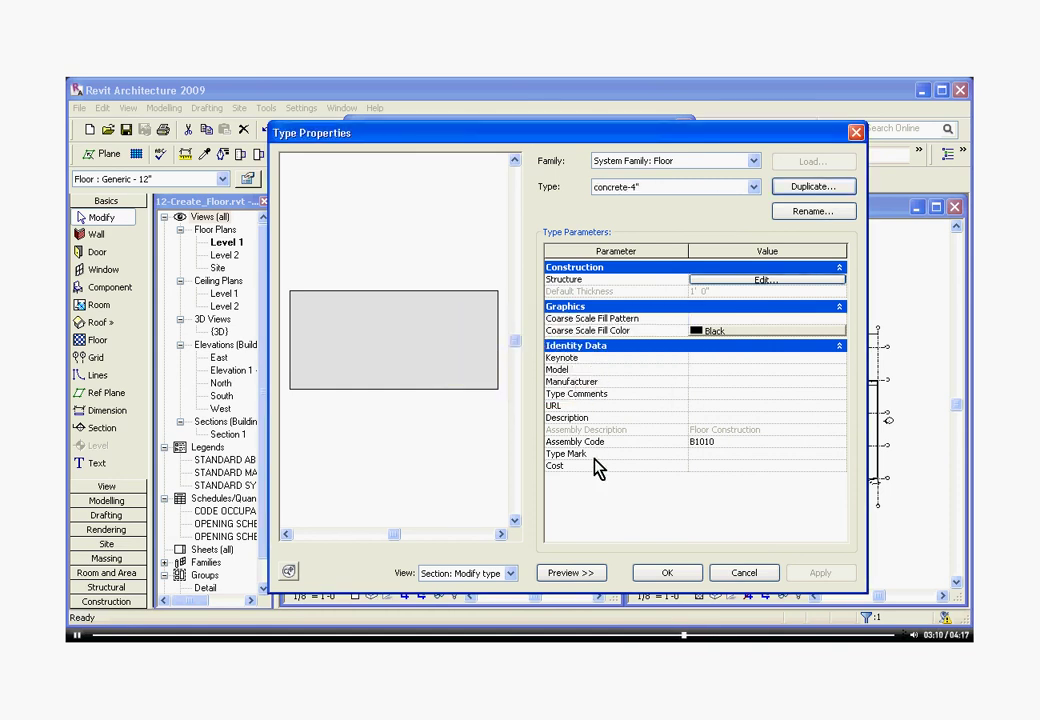
{"action": "left_click", "coordinate": [583, 574]}
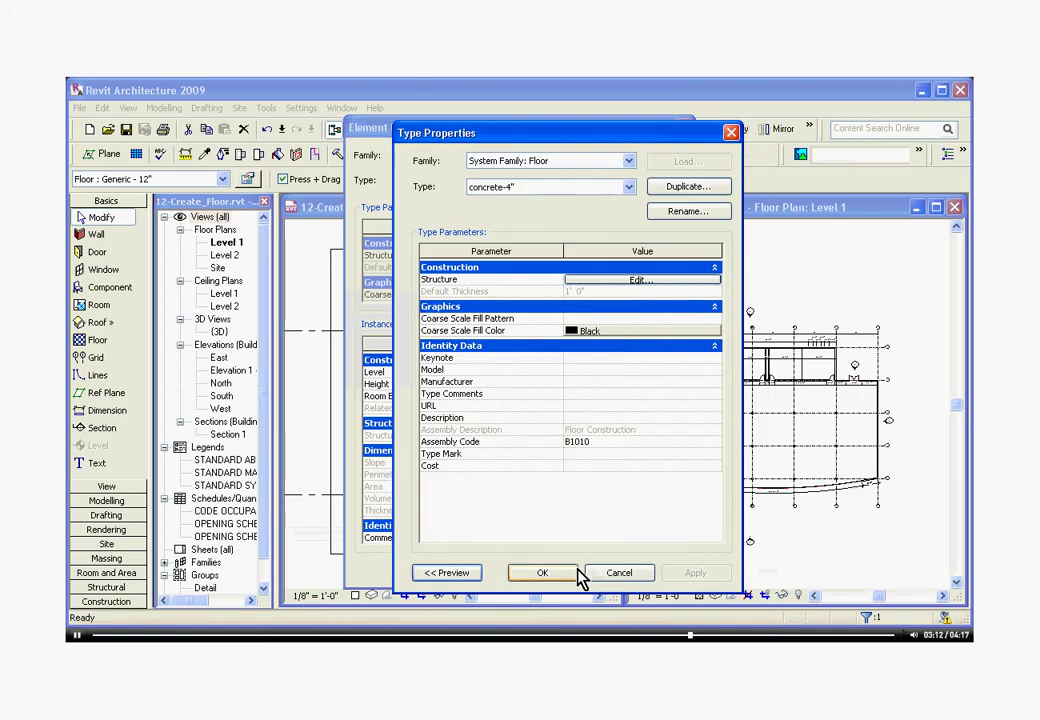
{"action": "left_click", "coordinate": [447, 578]}
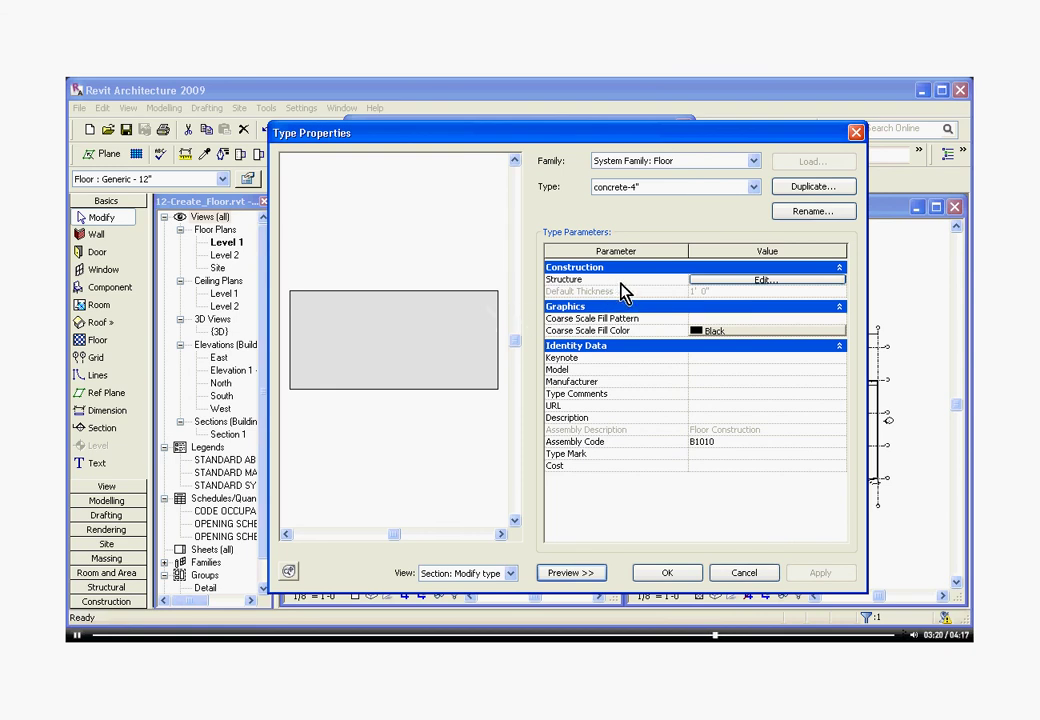
Make the concrete-4" structure layer Concrete at 4" thick and apply the type to the floor.
{"action": "left_click", "coordinate": [732, 282]}
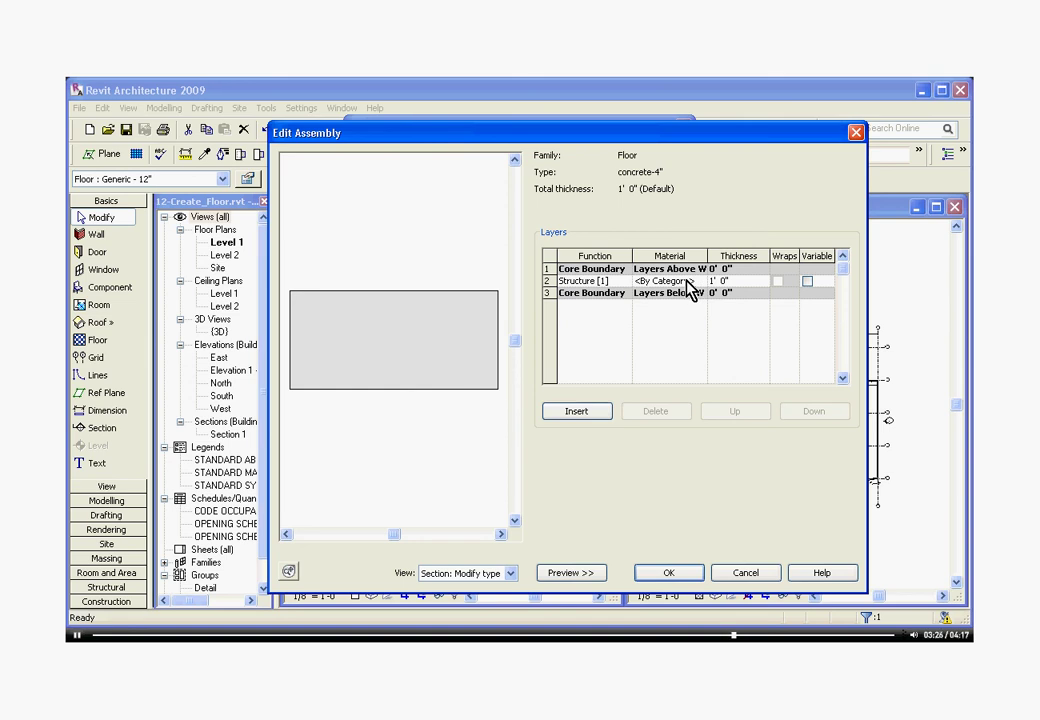
{"action": "left_click", "coordinate": [690, 284]}
{"action": "left_click", "coordinate": [702, 283]}
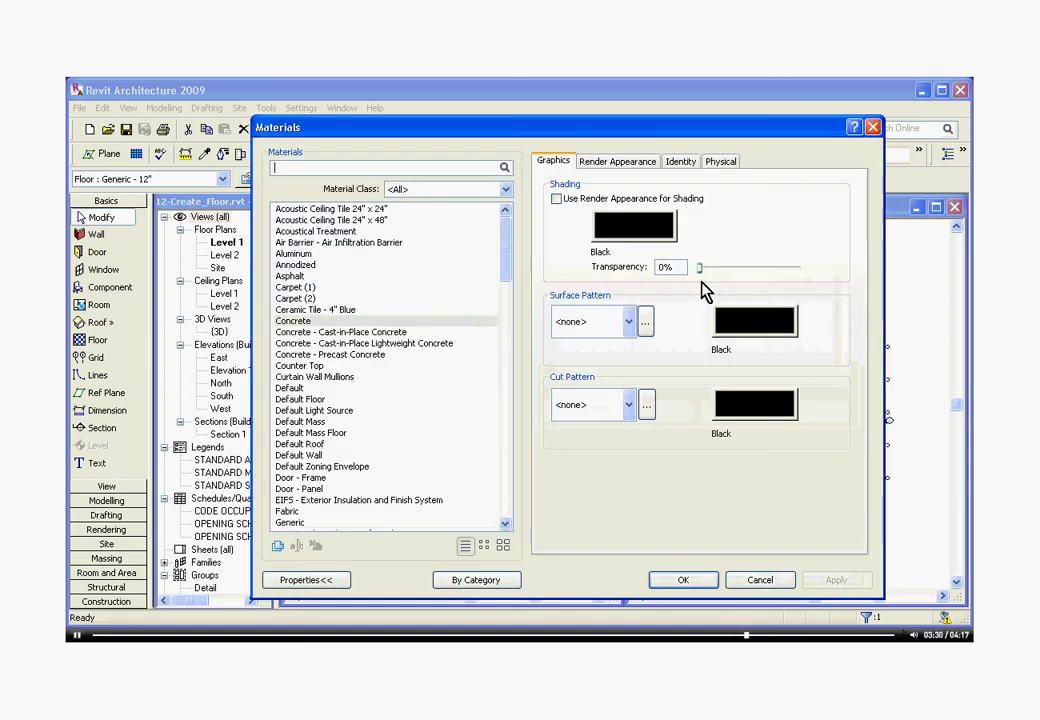
{"action": "left_click", "coordinate": [684, 580]}
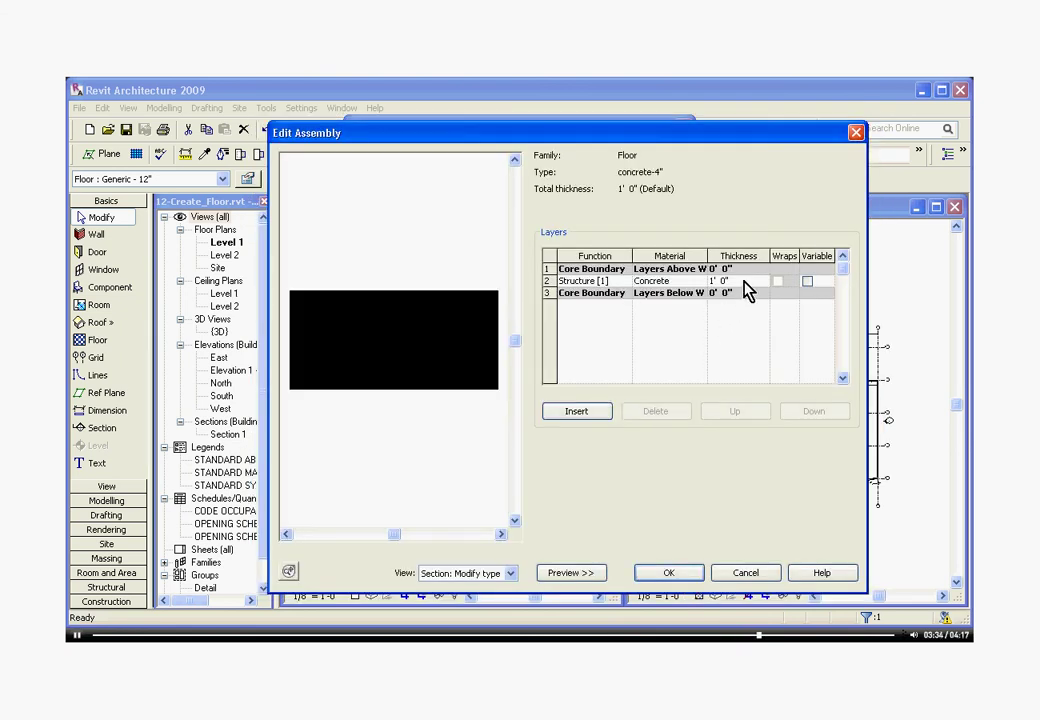
{"action": "left_click", "coordinate": [744, 281]}
{"action": "type", "text": "4"}
{"action": "left_click", "coordinate": [672, 578]}
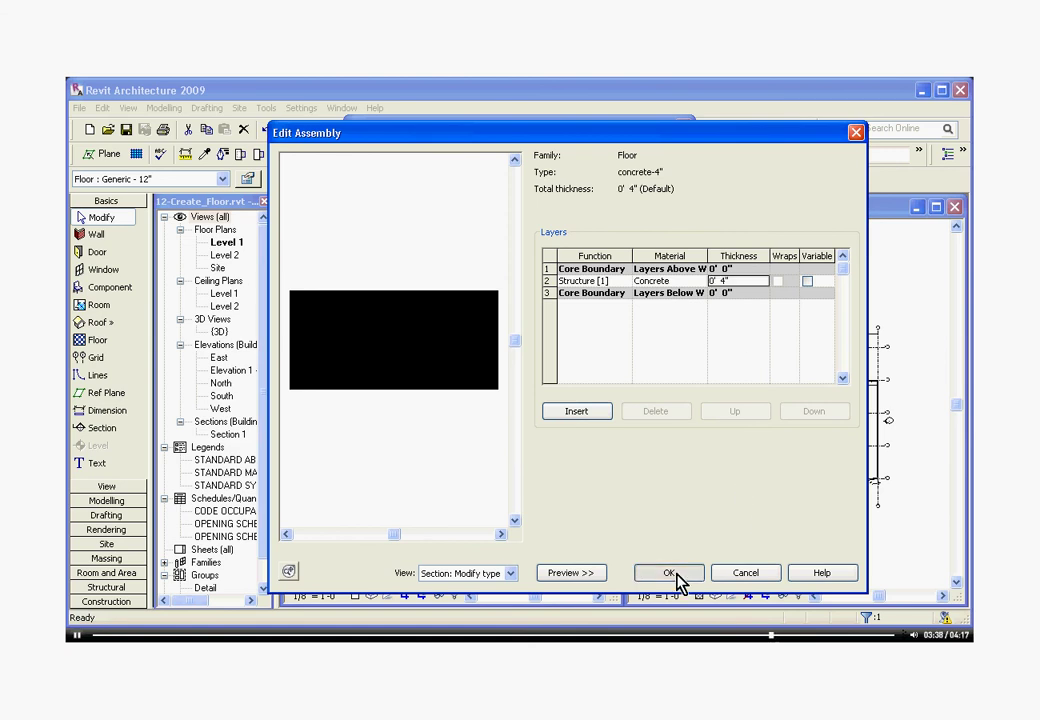
{"action": "left_click", "coordinate": [808, 575]}
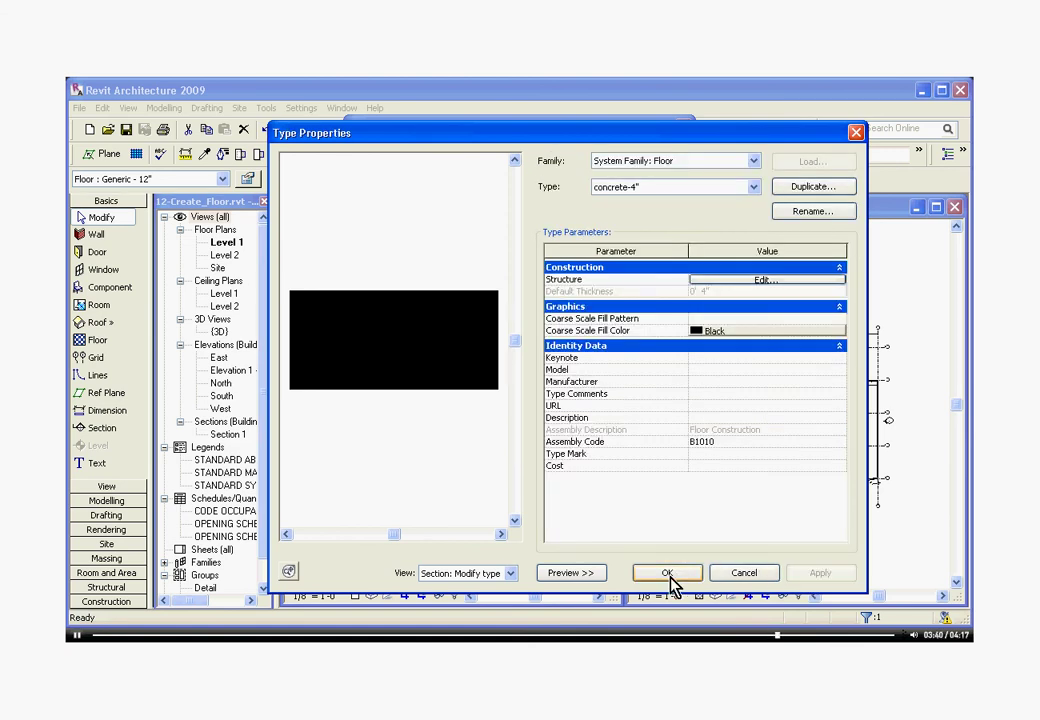
{"action": "left_click", "coordinate": [670, 575]}
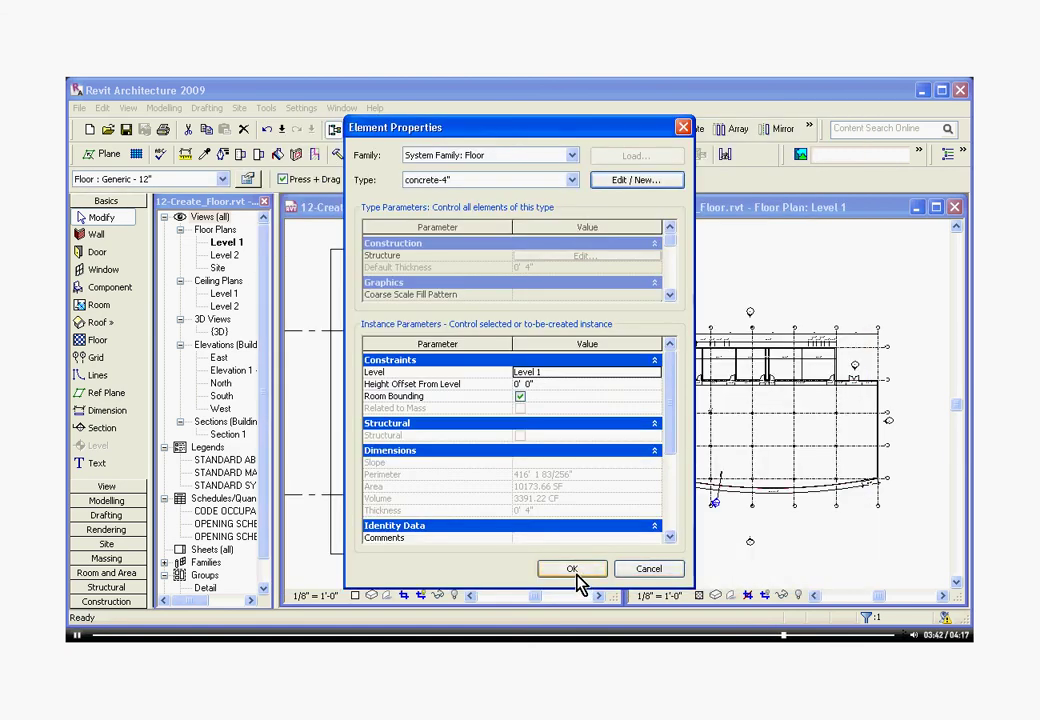
{"action": "left_click", "coordinate": [576, 579]}
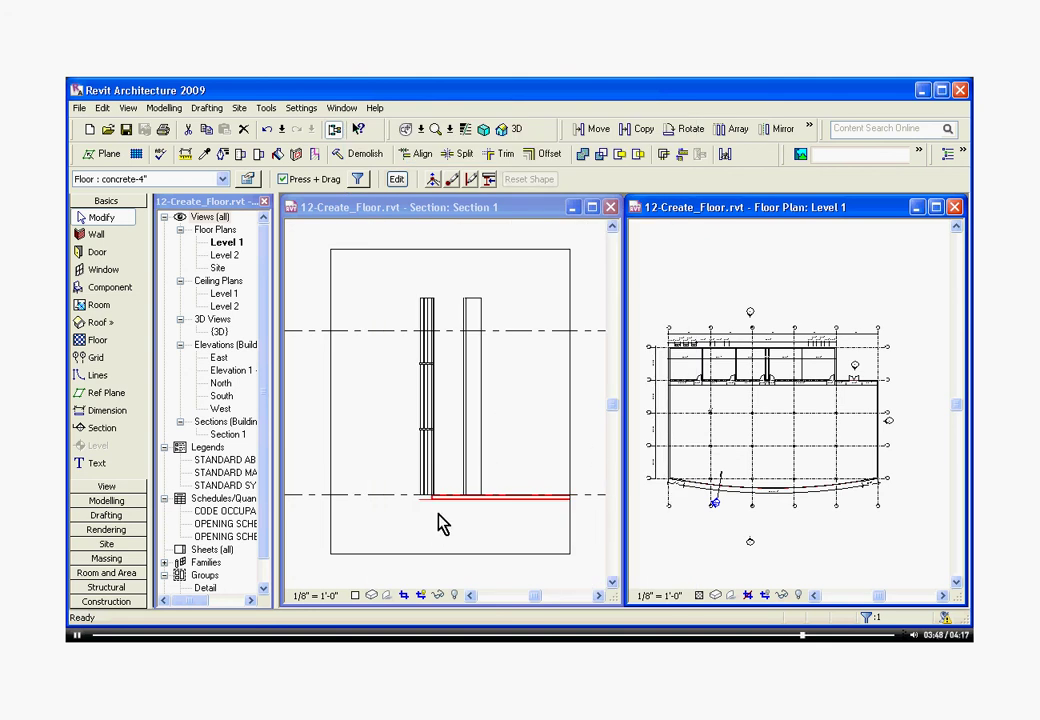
{"action": "scroll", "coordinate": [443, 524], "scroll_direction": "up", "scroll_amount": 3}
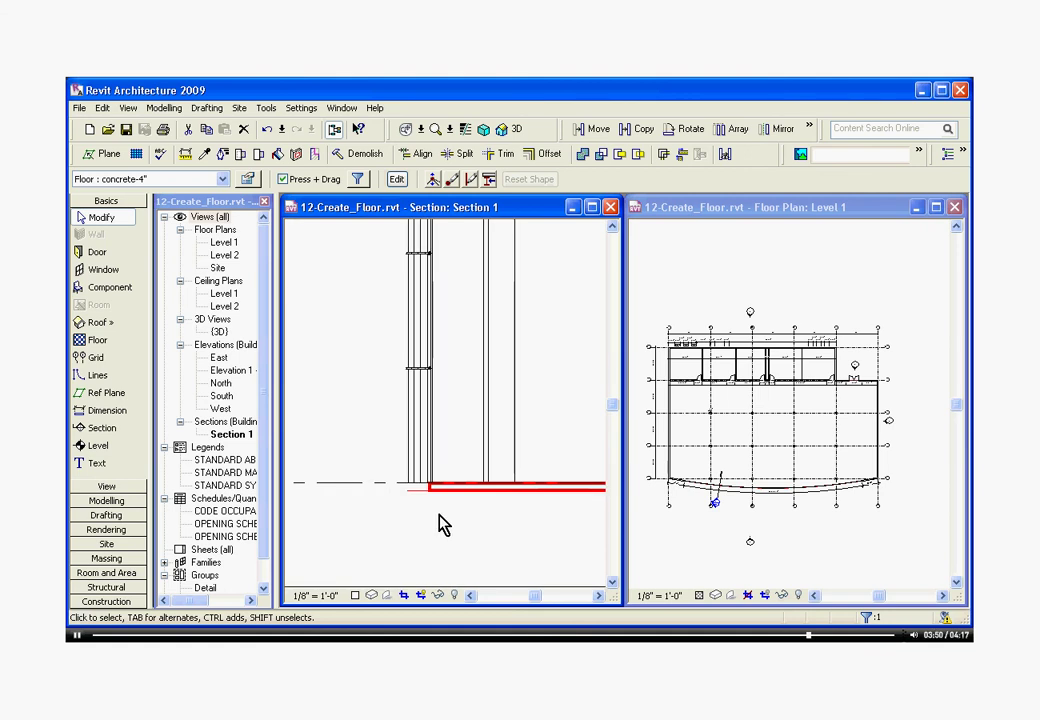
{"action": "scroll", "coordinate": [443, 524], "scroll_direction": "up", "scroll_amount": 1}
{"action": "left_click", "coordinate": [487, 534]}
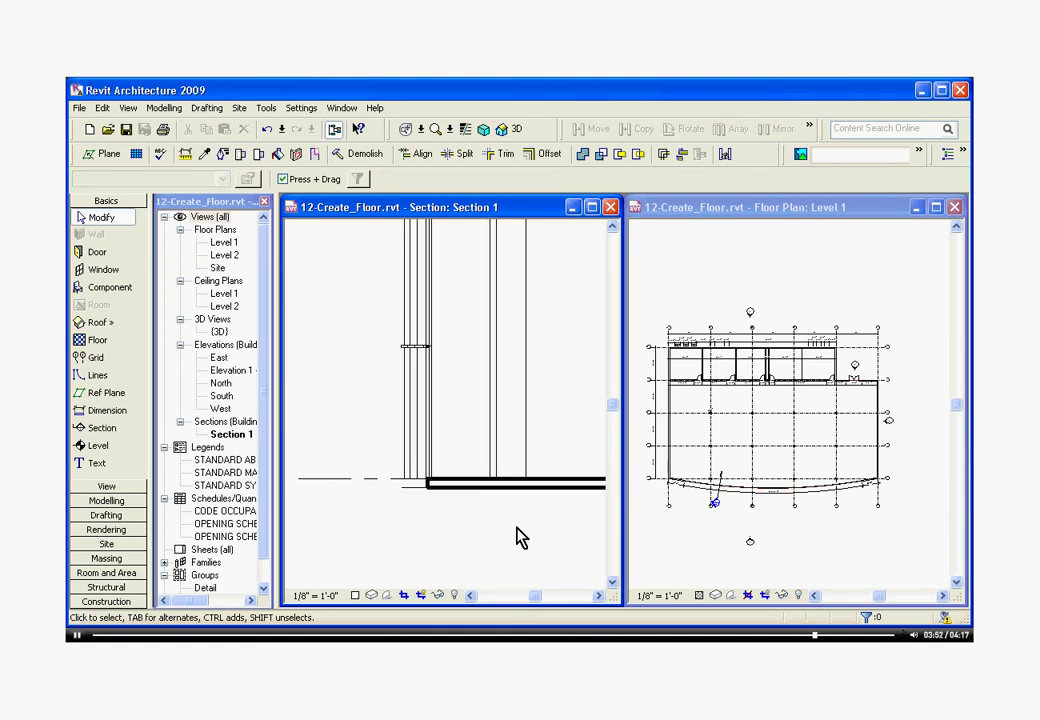
{"action": "scroll", "coordinate": [518, 538], "scroll_direction": "down", "scroll_amount": 1}
{"action": "scroll", "coordinate": [518, 538], "scroll_direction": "down", "scroll_amount": 1}
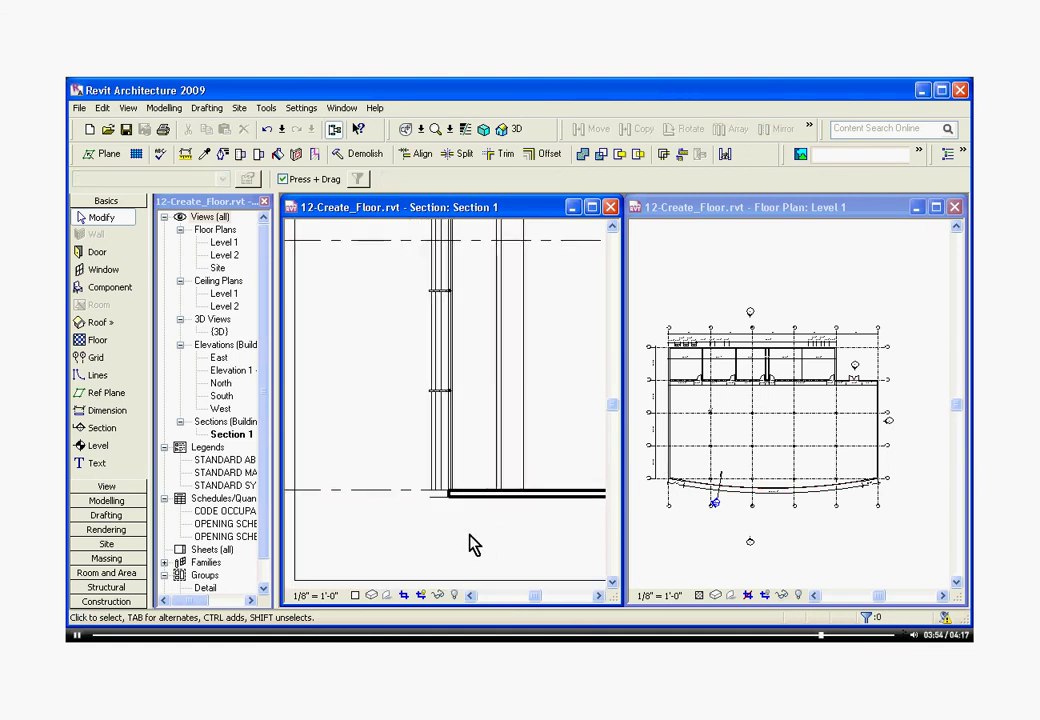
{"action": "scroll", "coordinate": [474, 545], "scroll_direction": "down", "scroll_amount": 1}
{"action": "scroll", "coordinate": [470, 545], "scroll_direction": "down", "scroll_amount": 1}
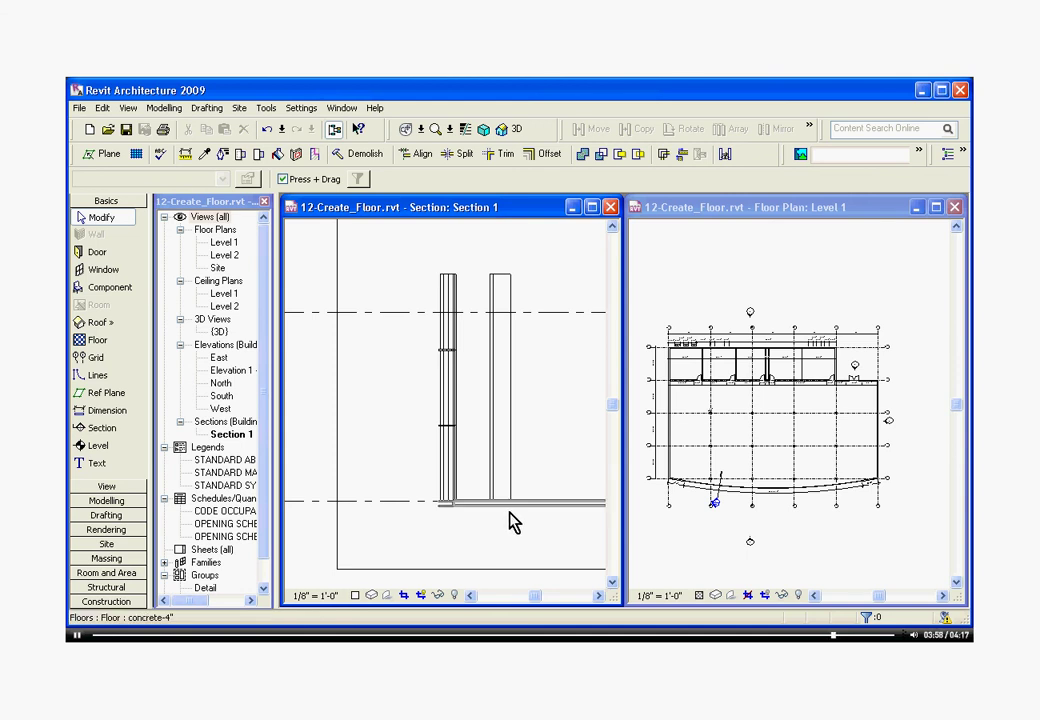
Select the floor in Section 1 and edit its sketch in the Floor Plan: Level 1 view.
{"action": "left_click", "coordinate": [510, 516]}
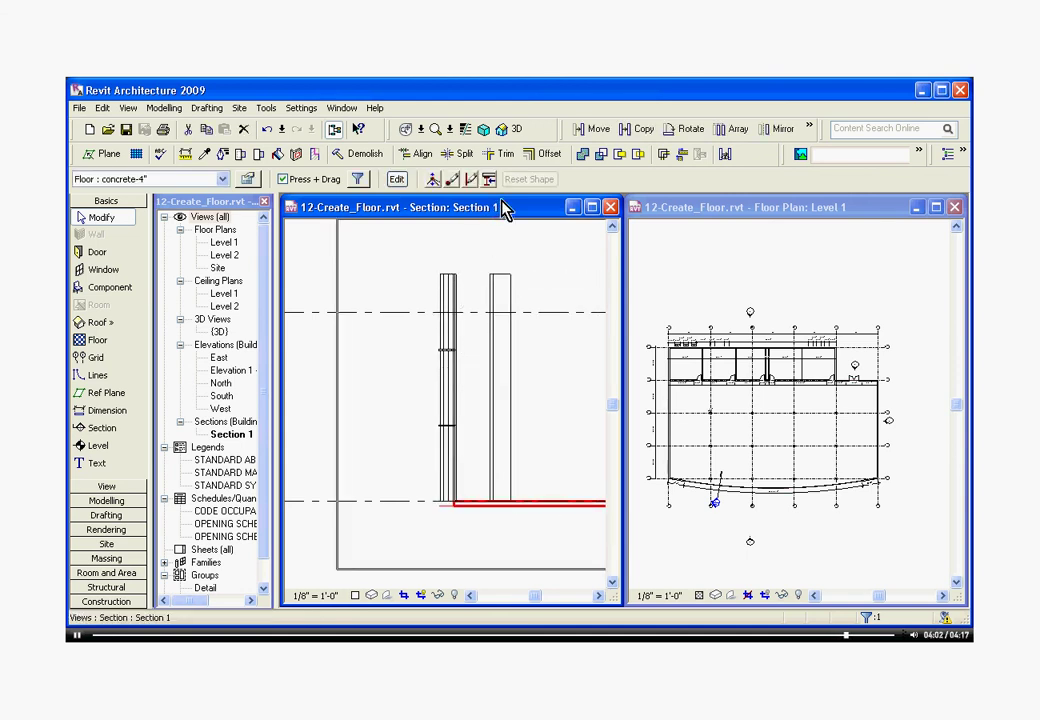
{"action": "left_click", "coordinate": [397, 182]}
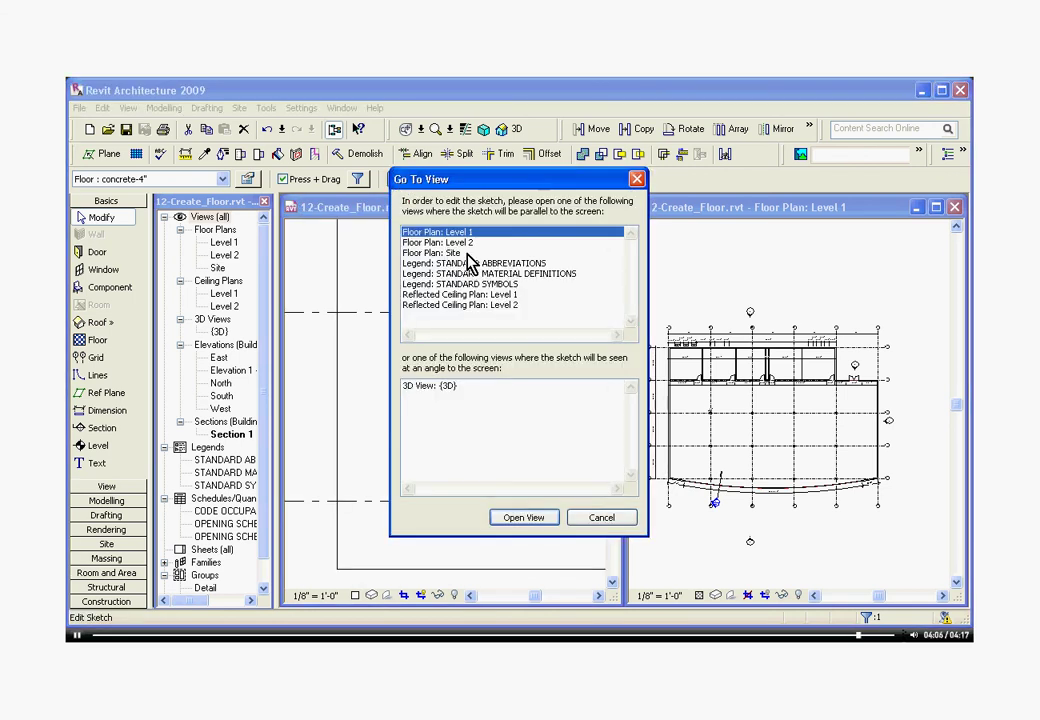
{"action": "left_click", "coordinate": [523, 522]}
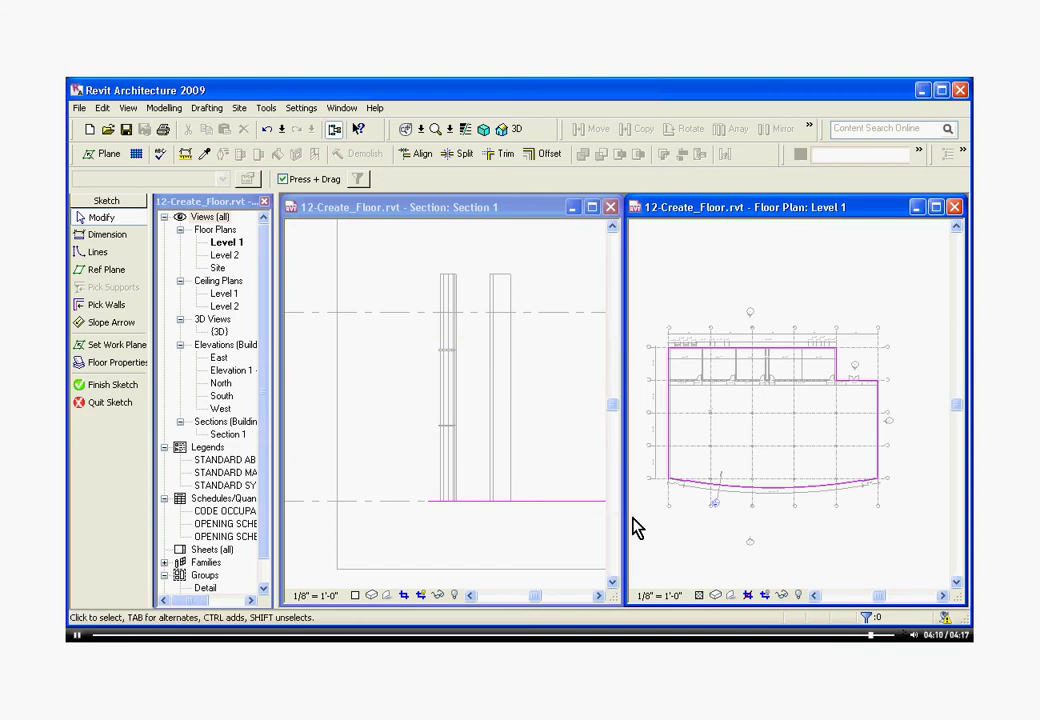